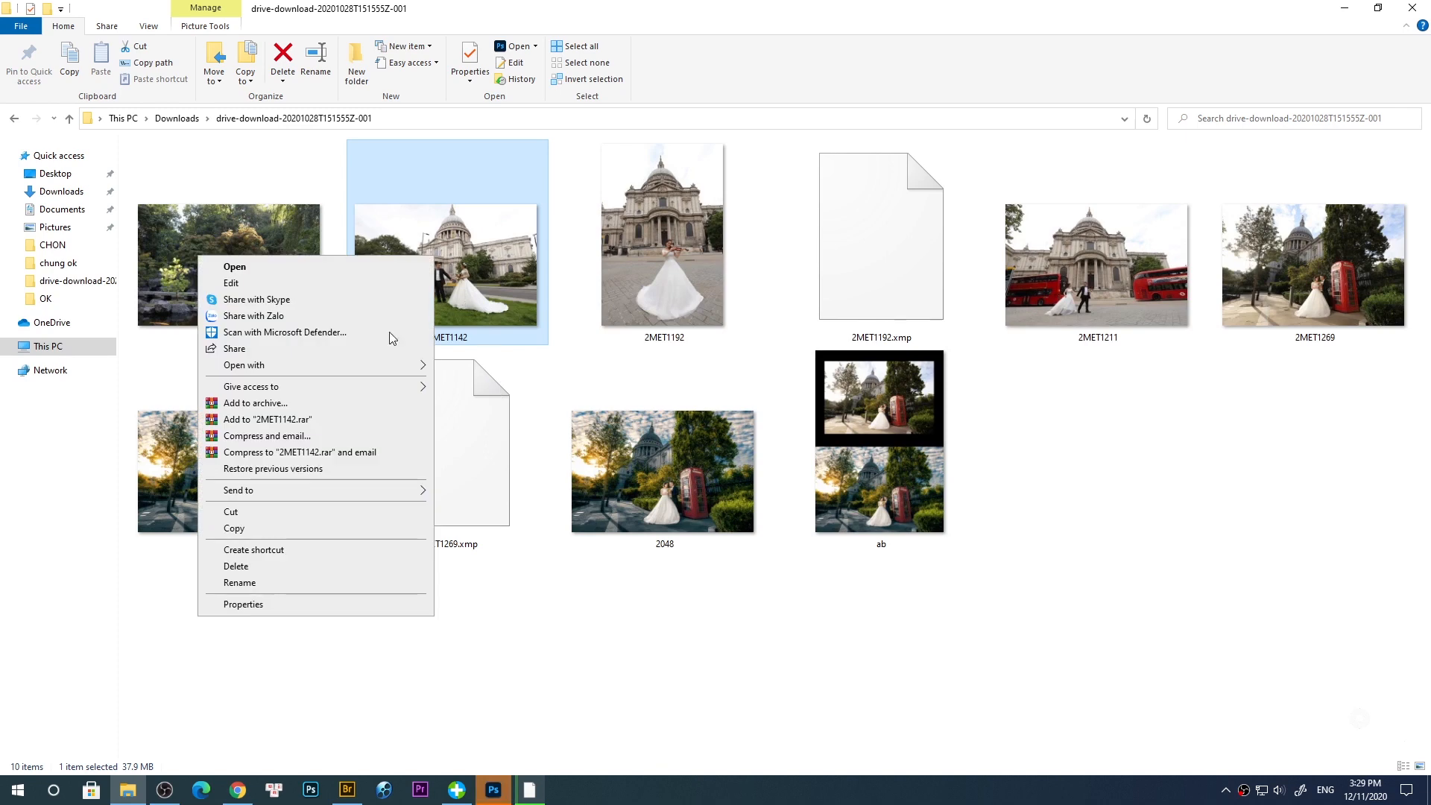
Step: Open the raw wedding photo 2MET1142 with Adobe Photoshop 2021
mouse_move(288, 368)
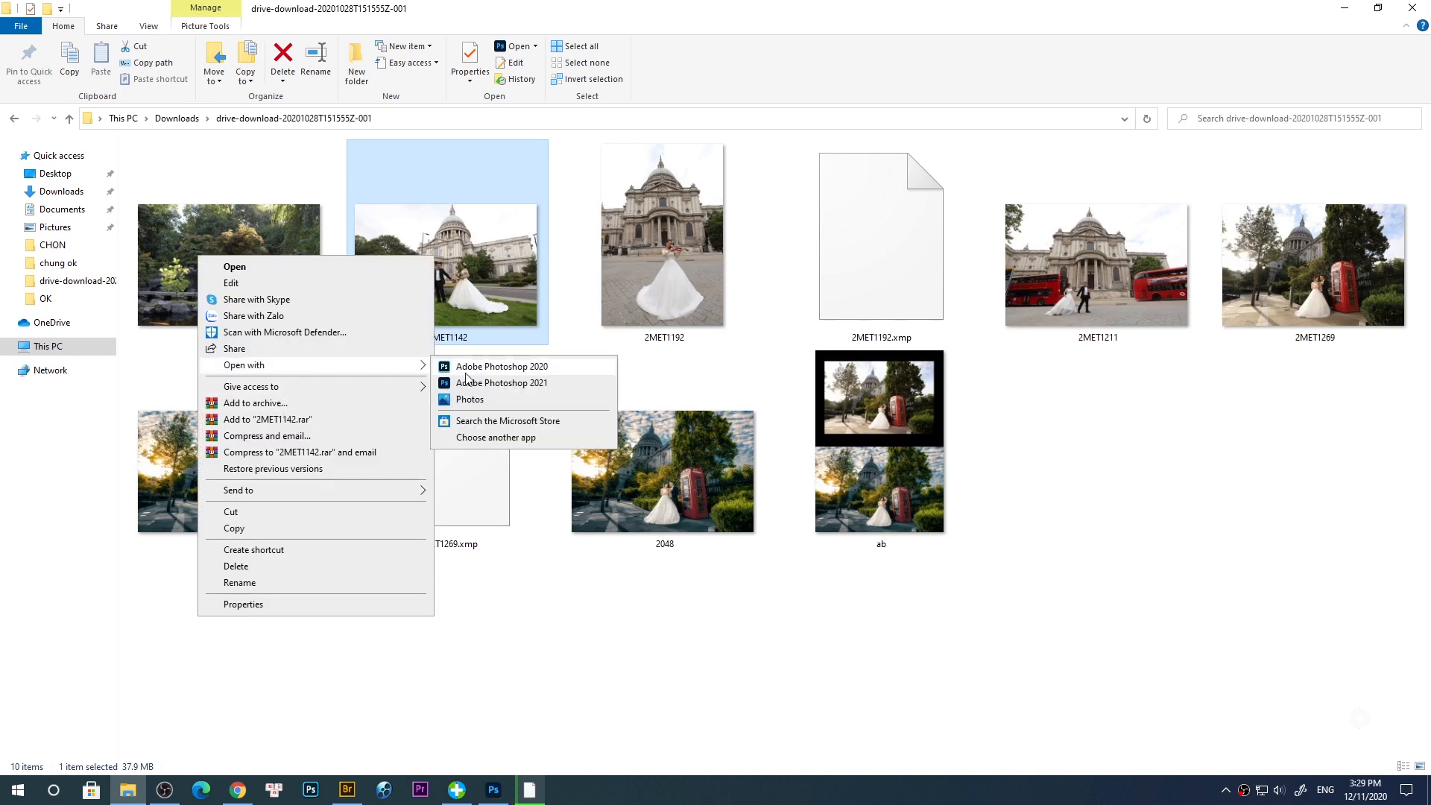
left_click(508, 384)
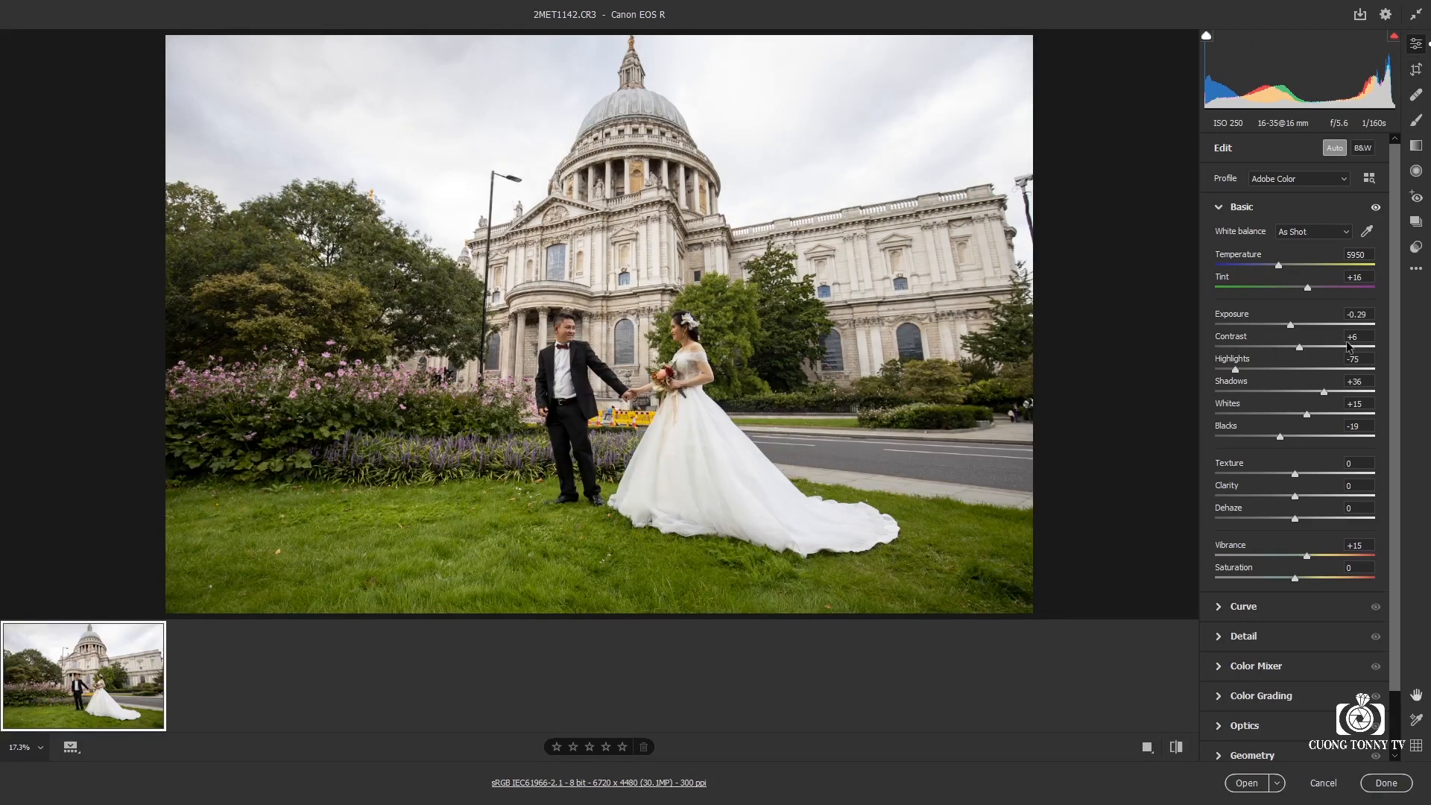
Step: Set the photo's Contrast to +10 and Shadows to +41 in the basic raw adjustments
left_click_drag(592, 339, 684, 351)
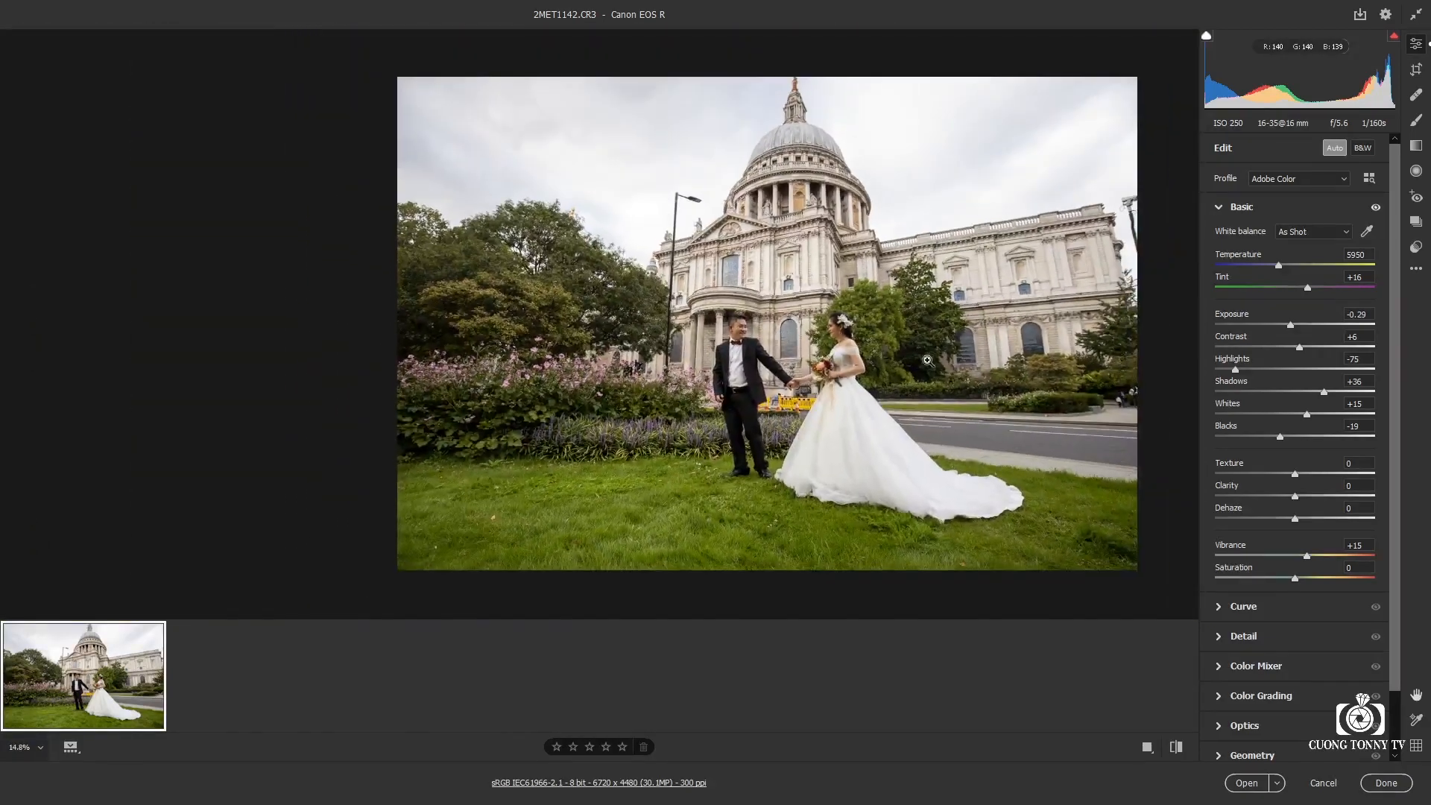
left_click(1302, 345)
left_click_drag(1303, 344, 1329, 392)
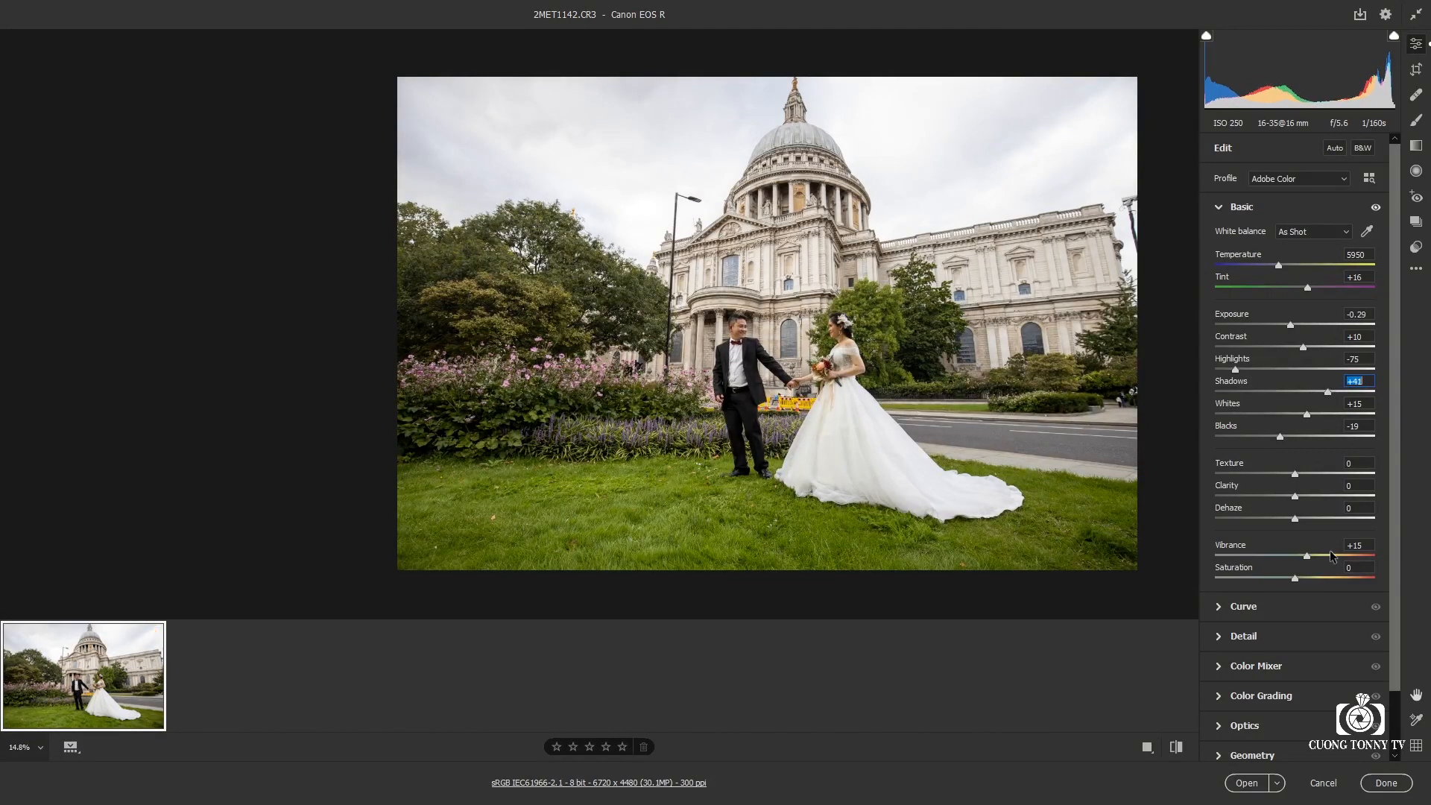
Step: Try the Auto white balance, return it to As Shot, and set the temperature to 5550
left_click(1303, 232)
left_click(1297, 249)
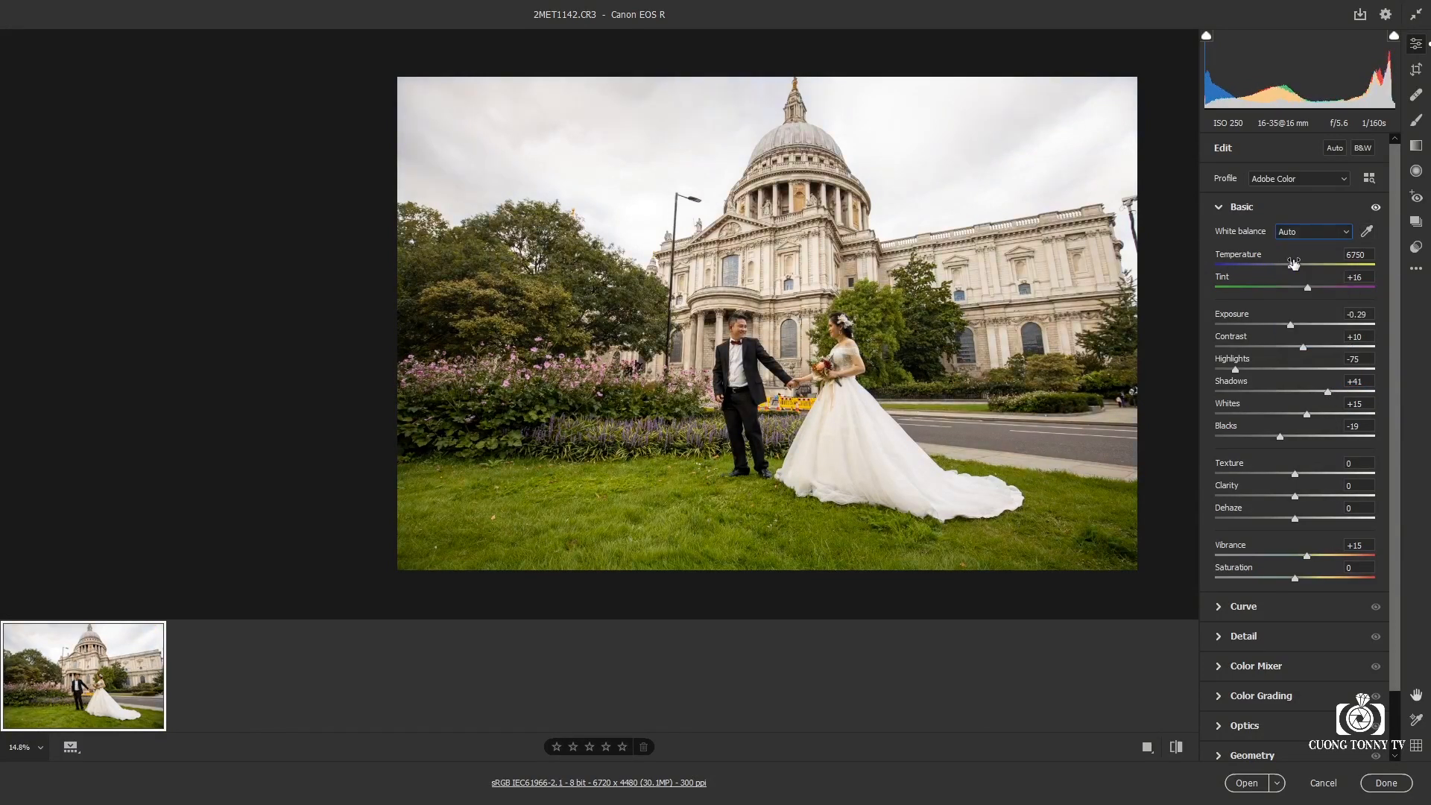
left_click(1294, 232)
left_click(1297, 243)
left_click_drag(1277, 268, 1271, 267)
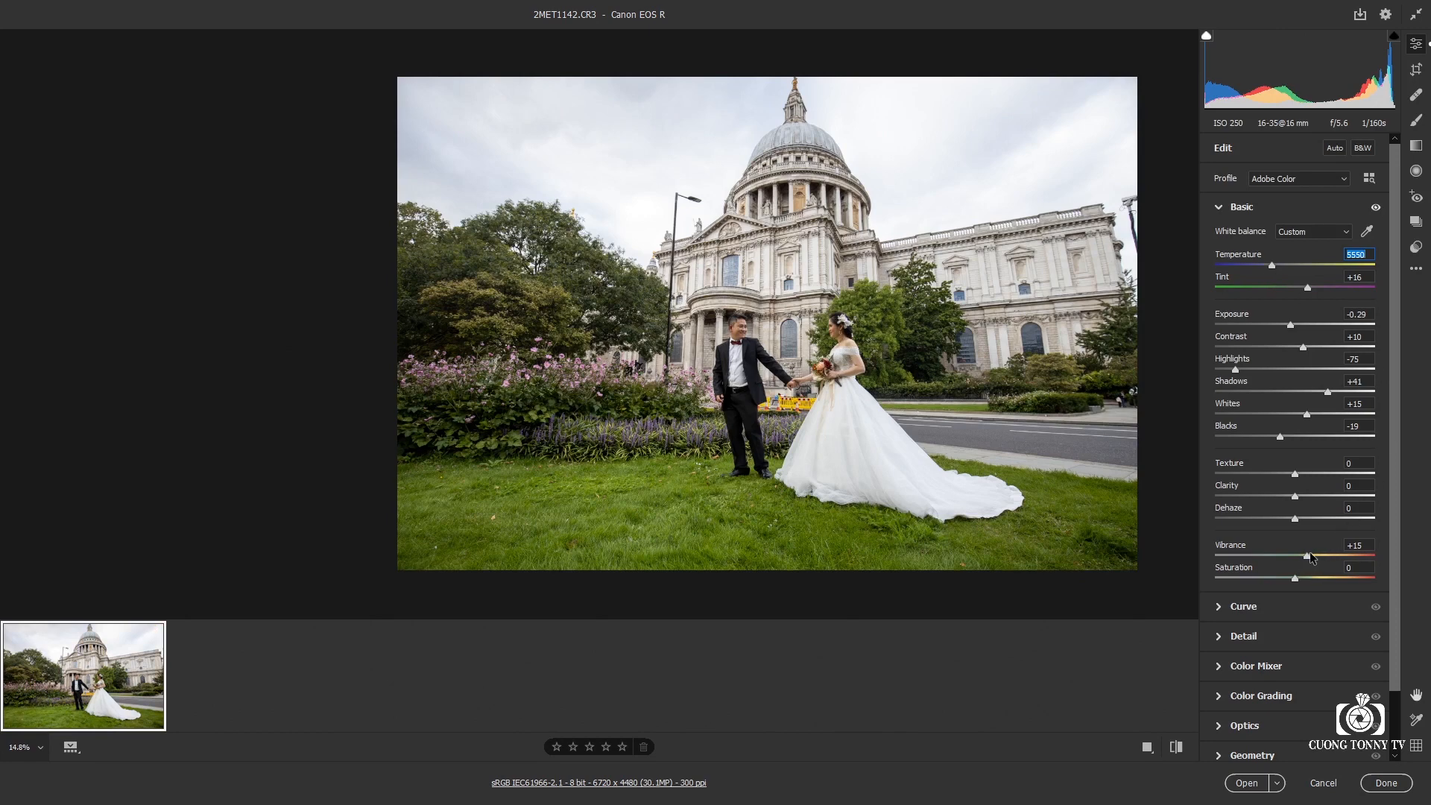
Step: Set Vibrance to +22 and Whites to -9
left_click_drag(1310, 553, 1317, 551)
left_click_drag(1309, 414, 1289, 415)
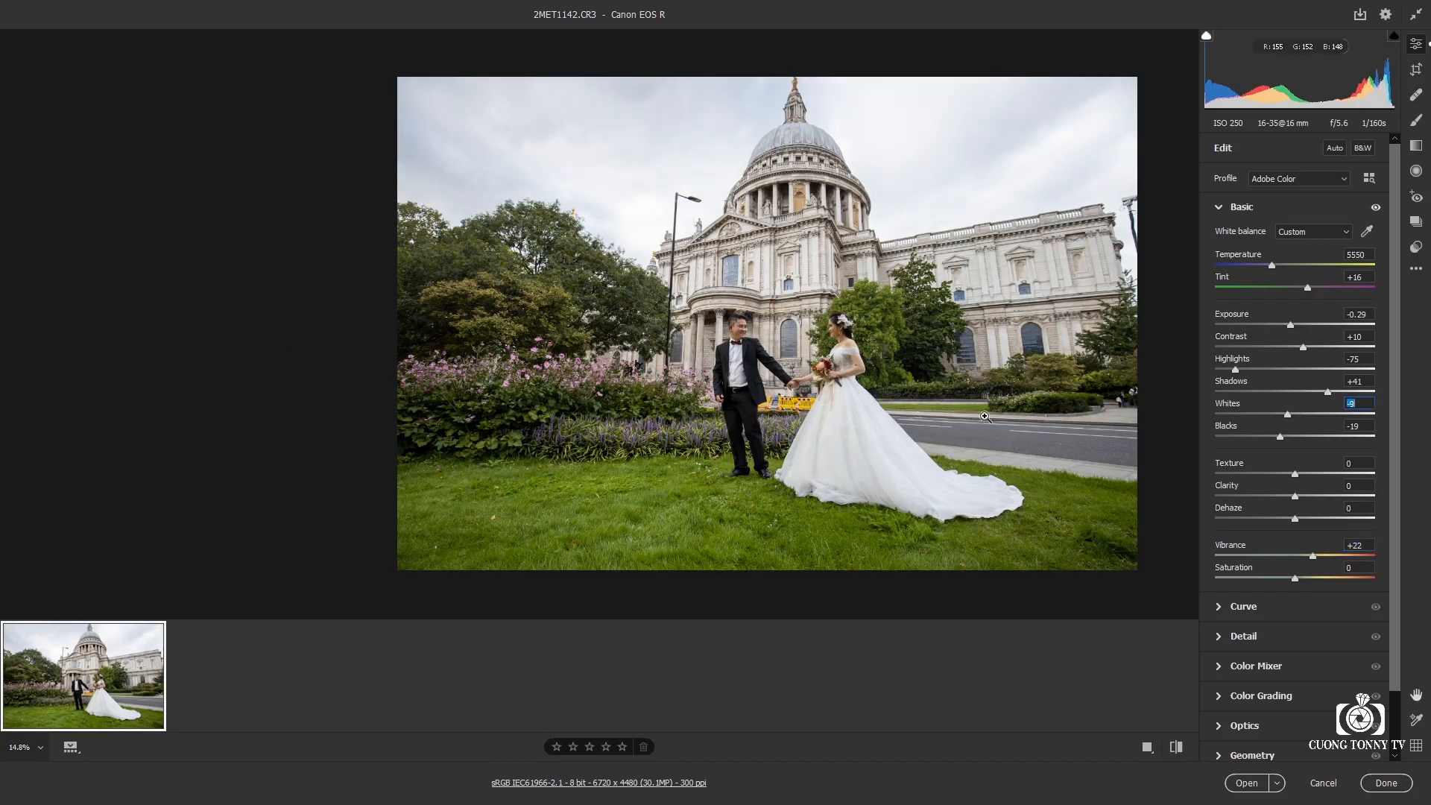
Step: Recover detail in the bride's dress by setting the parametric curve's Highlights to -48 and Lights to -19
left_click_drag(849, 430, 993, 450)
left_click_drag(759, 398, 531, 238)
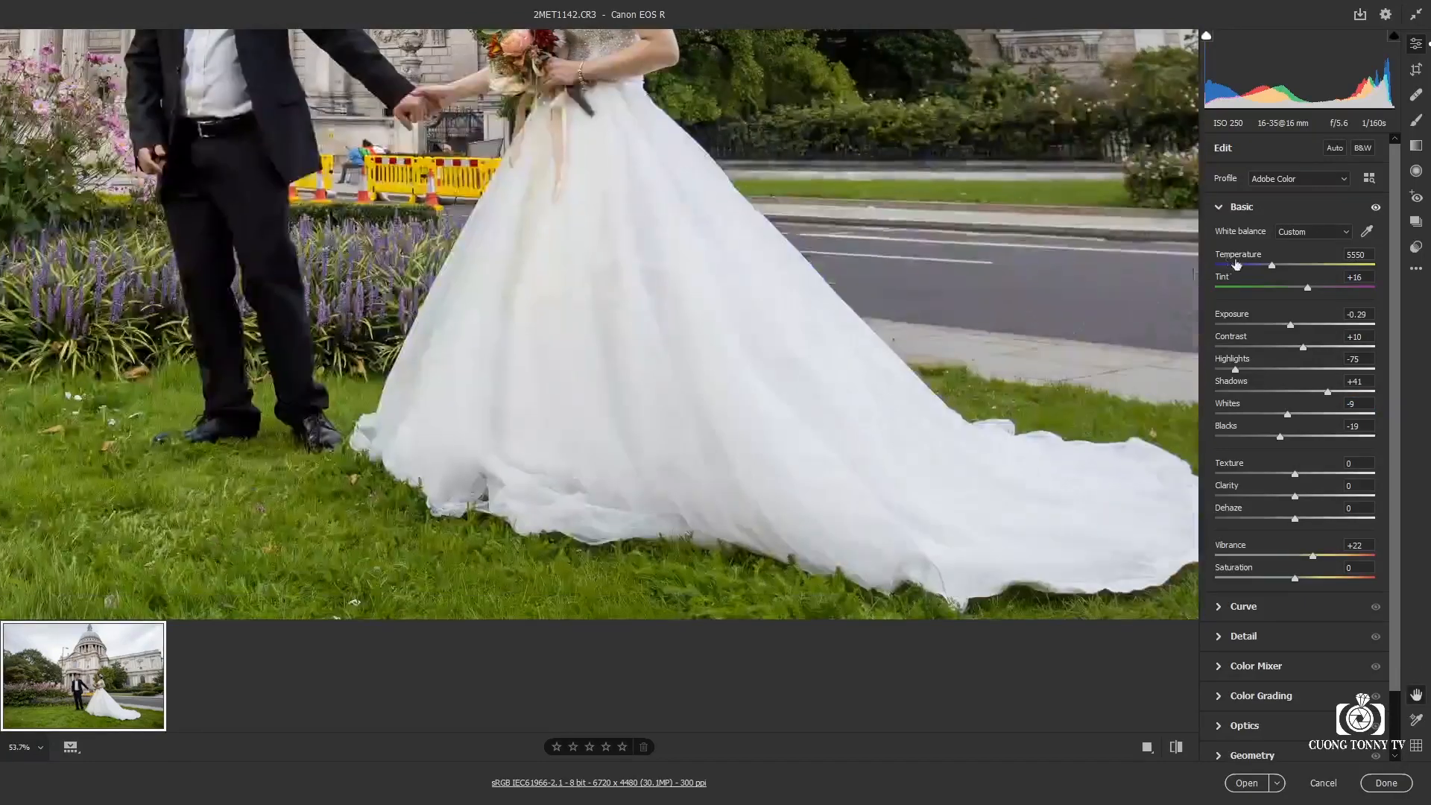
left_click(1220, 606)
left_click(1223, 607)
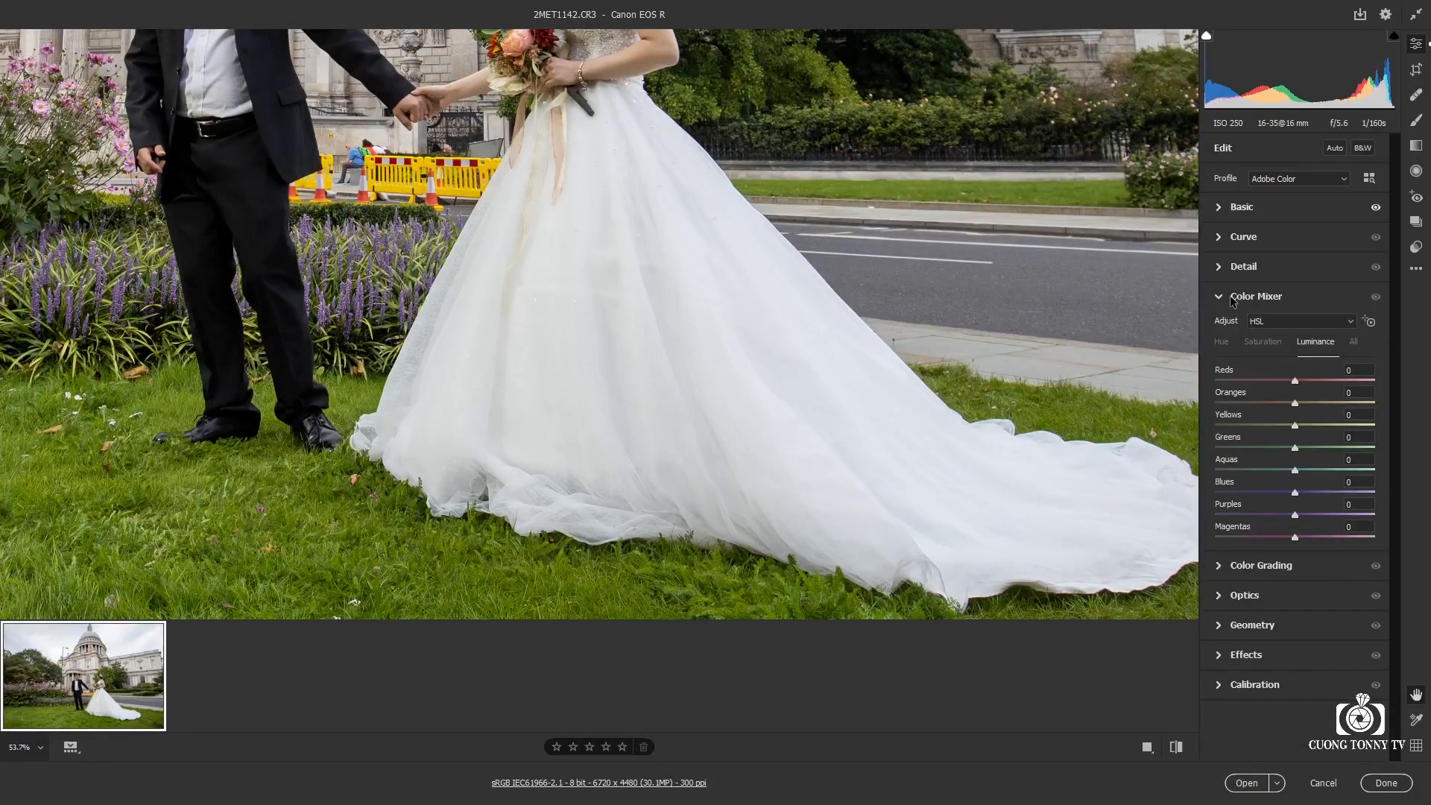
left_click(1218, 239)
mouse_move(1294, 487)
left_mouse_down()
mouse_move(1257, 488)
mouse_move(1280, 512)
left_mouse_up()
Step: Set the parametric curve's Shadows to -11 to deepen the dark areas
key("ctrl+0")
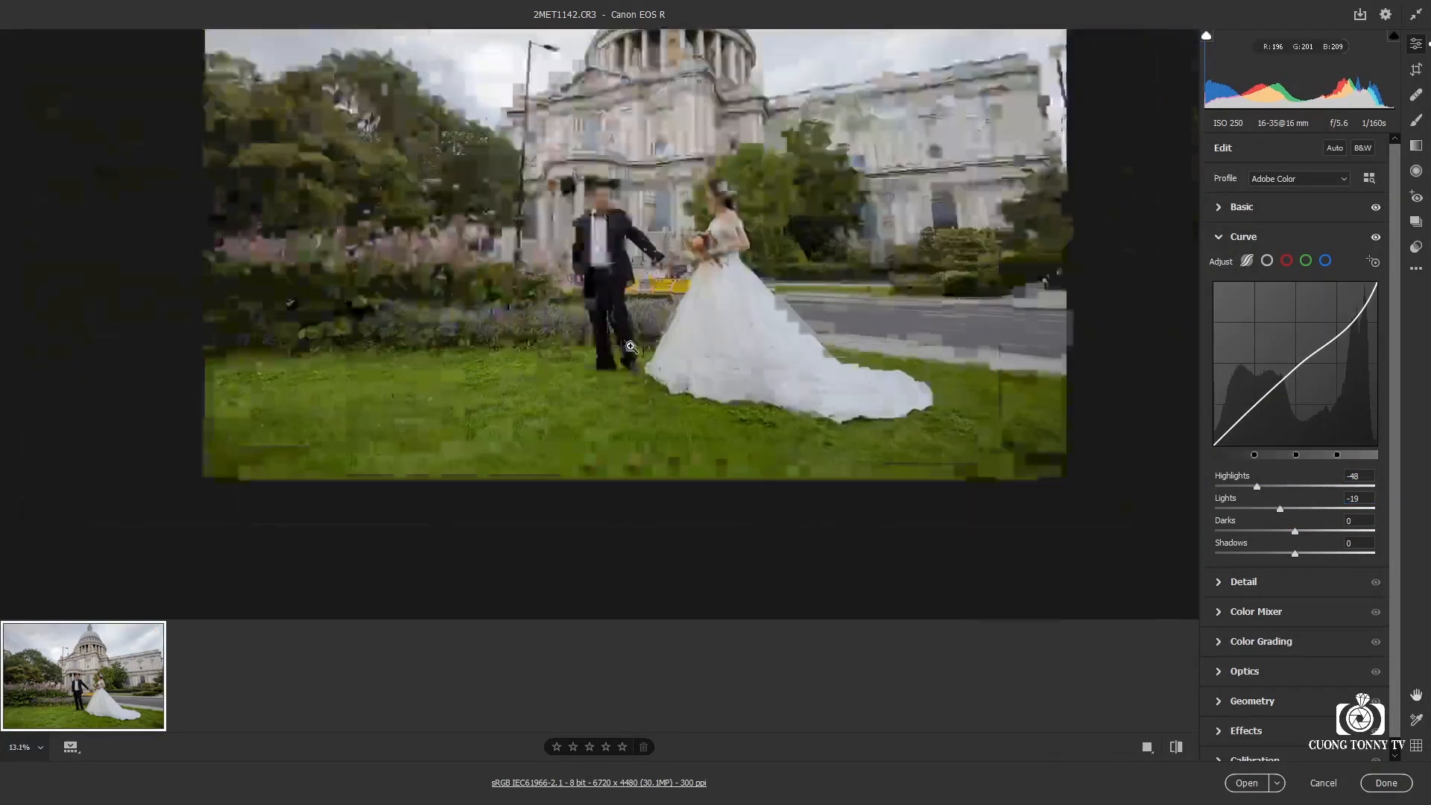
left_click(781, 255)
left_click_drag(838, 326, 770, 185)
left_click(770, 185)
left_click_drag(1295, 554, 1285, 556)
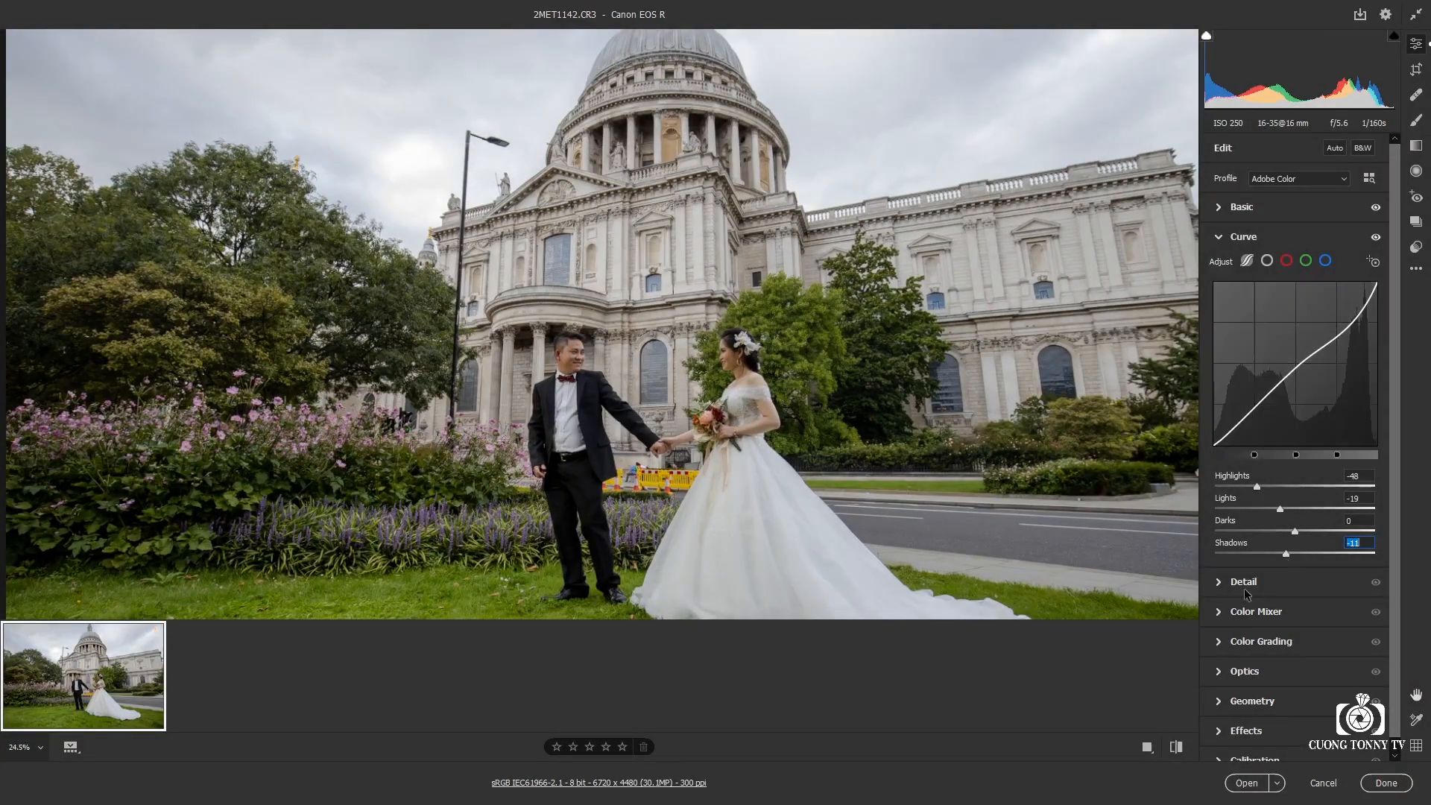
Step: Increase the Blue Primary saturation and set the Green Primary saturation to +16 in the calibration settings
scroll(1250, 662, "down", 1)
left_click(1231, 754)
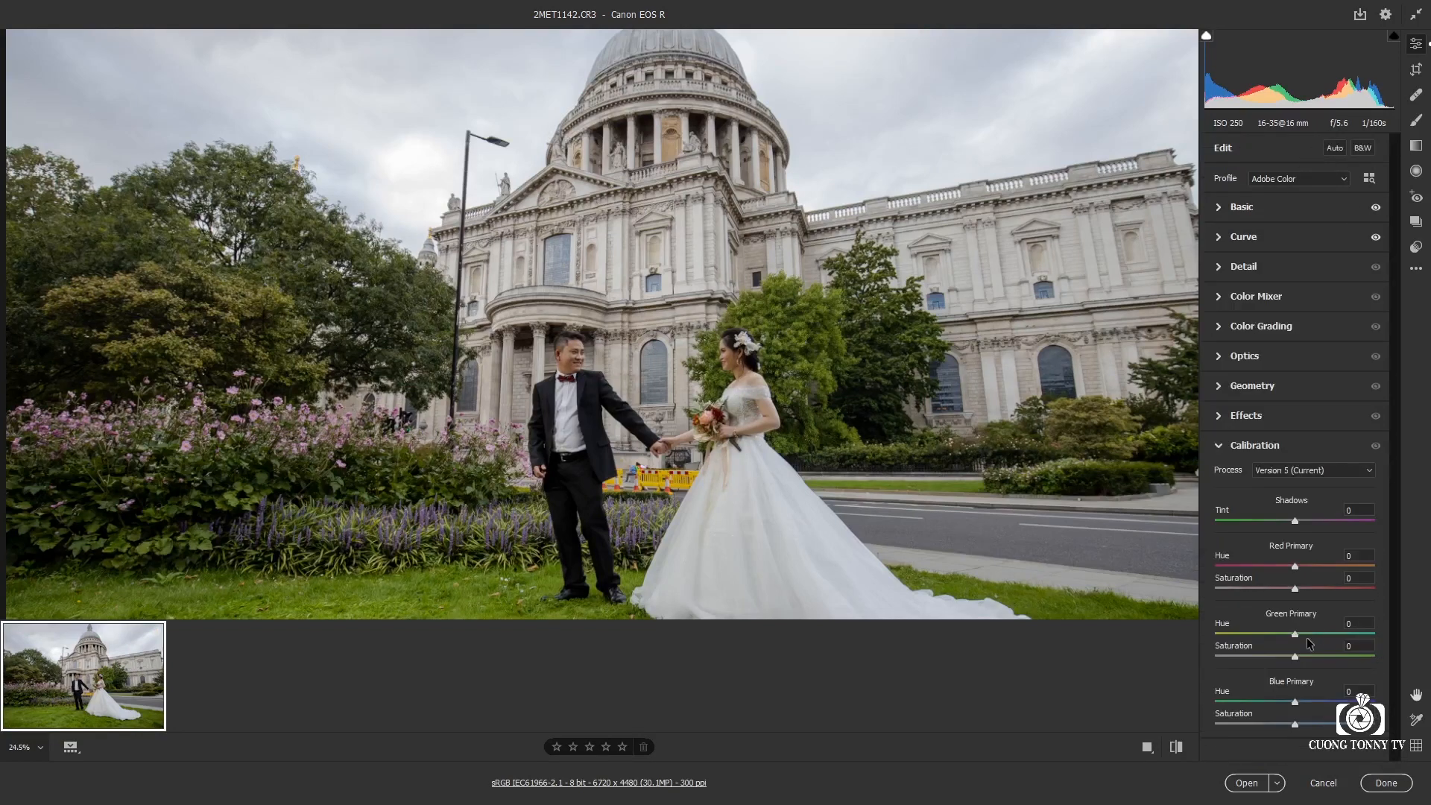
left_click_drag(1309, 725, 1319, 724)
left_click(1307, 656)
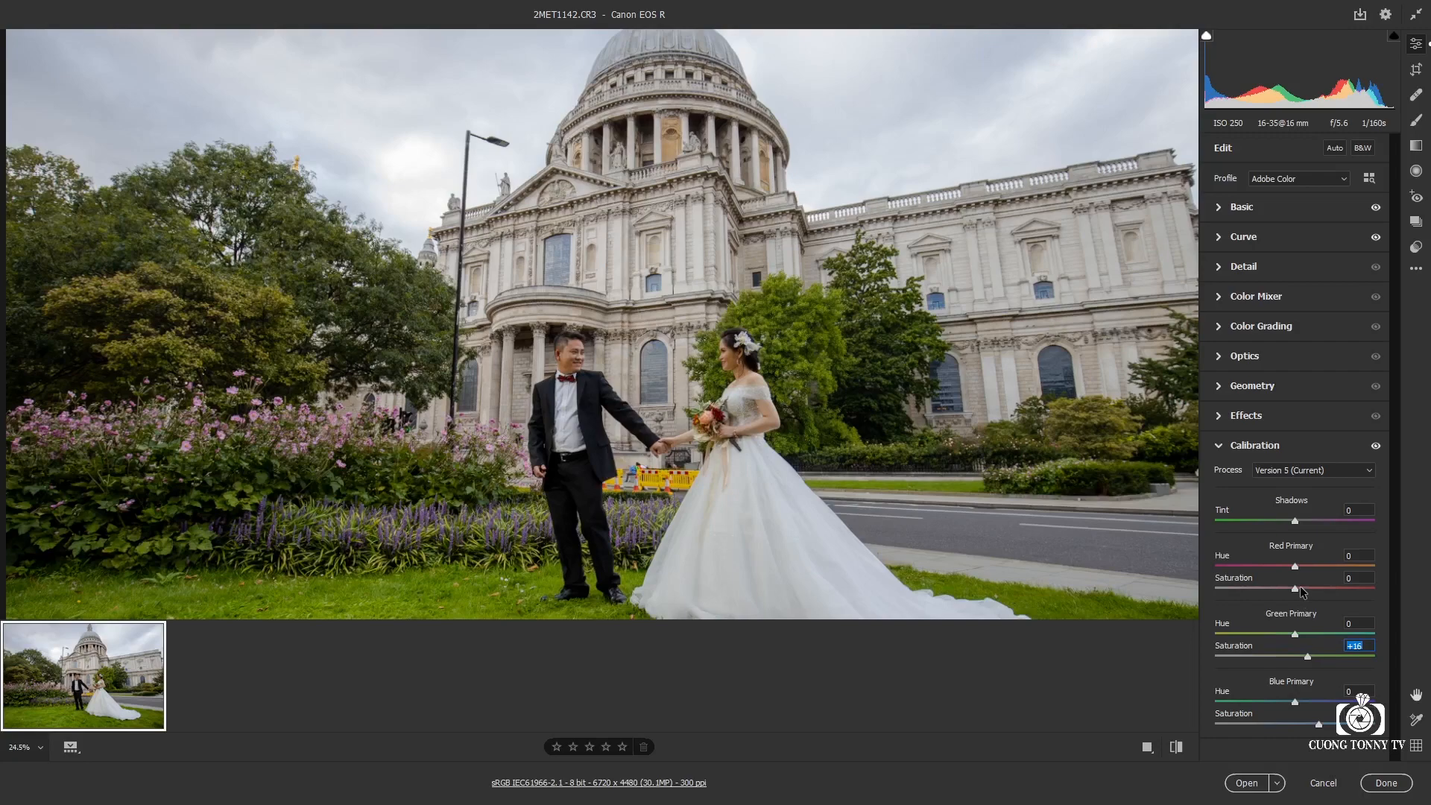
Step: Compare the before and after versions side by side, then examine the edited couple and the whole photo
key("q")
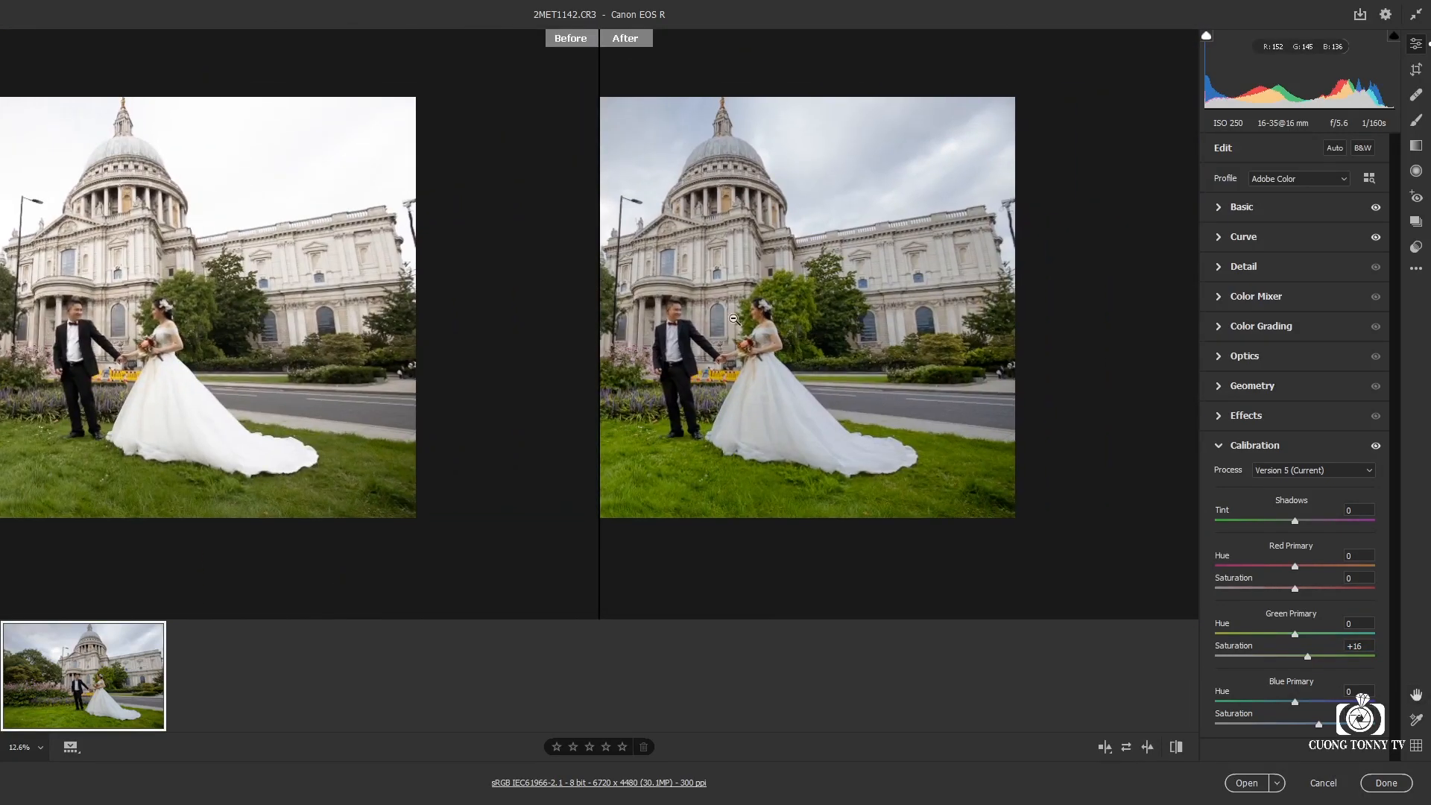
left_click(814, 372)
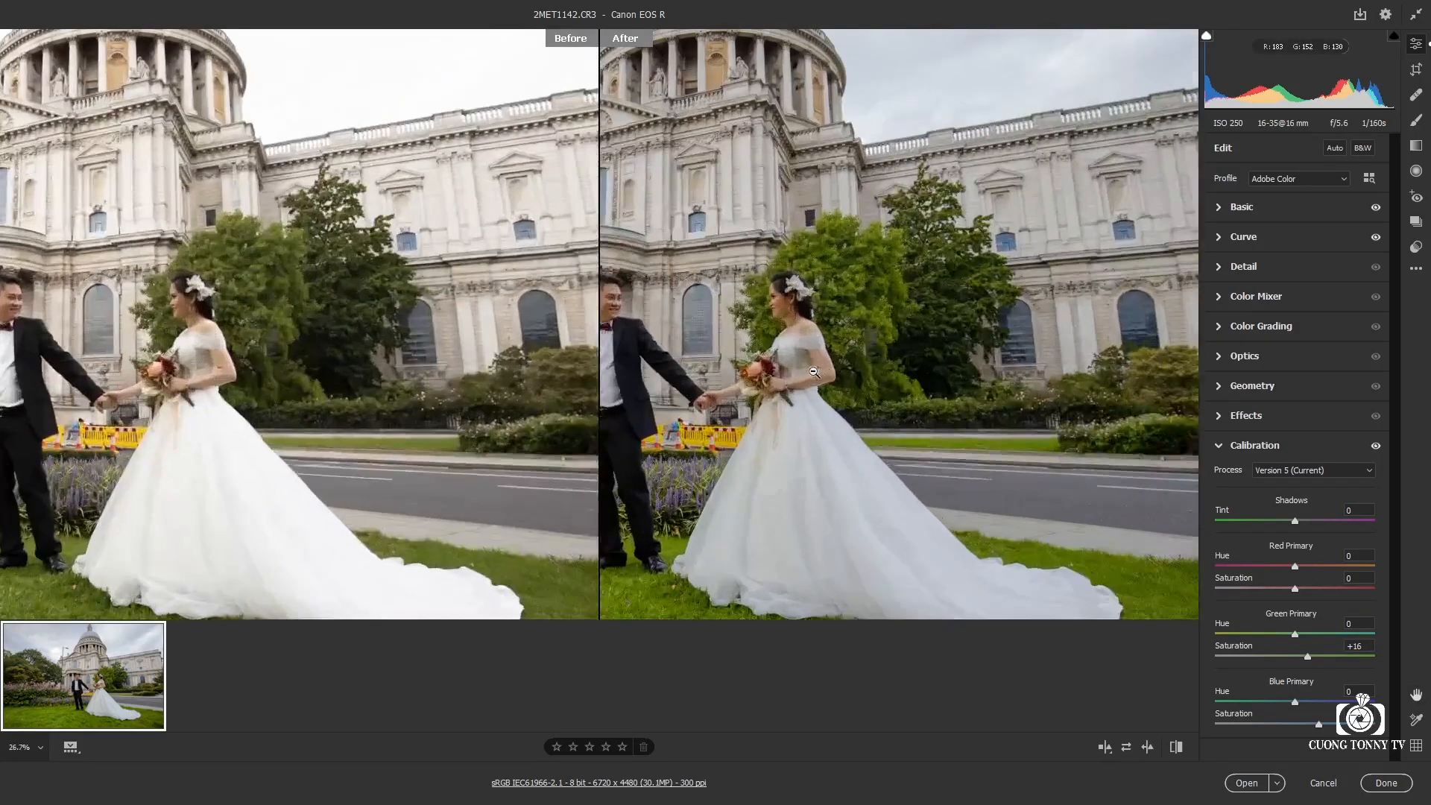
left_click(809, 371)
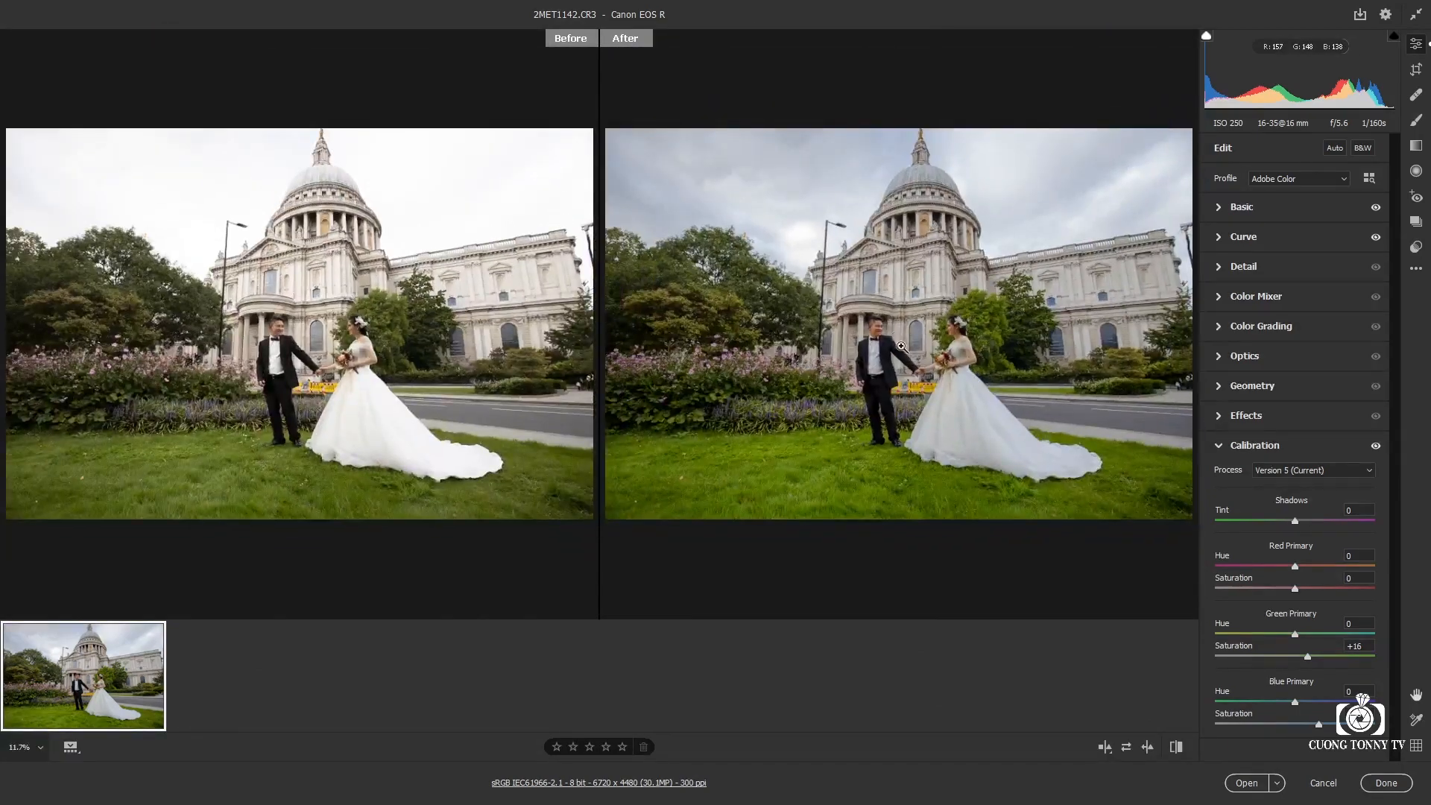
key("q")
key("q")
left_click(712, 417)
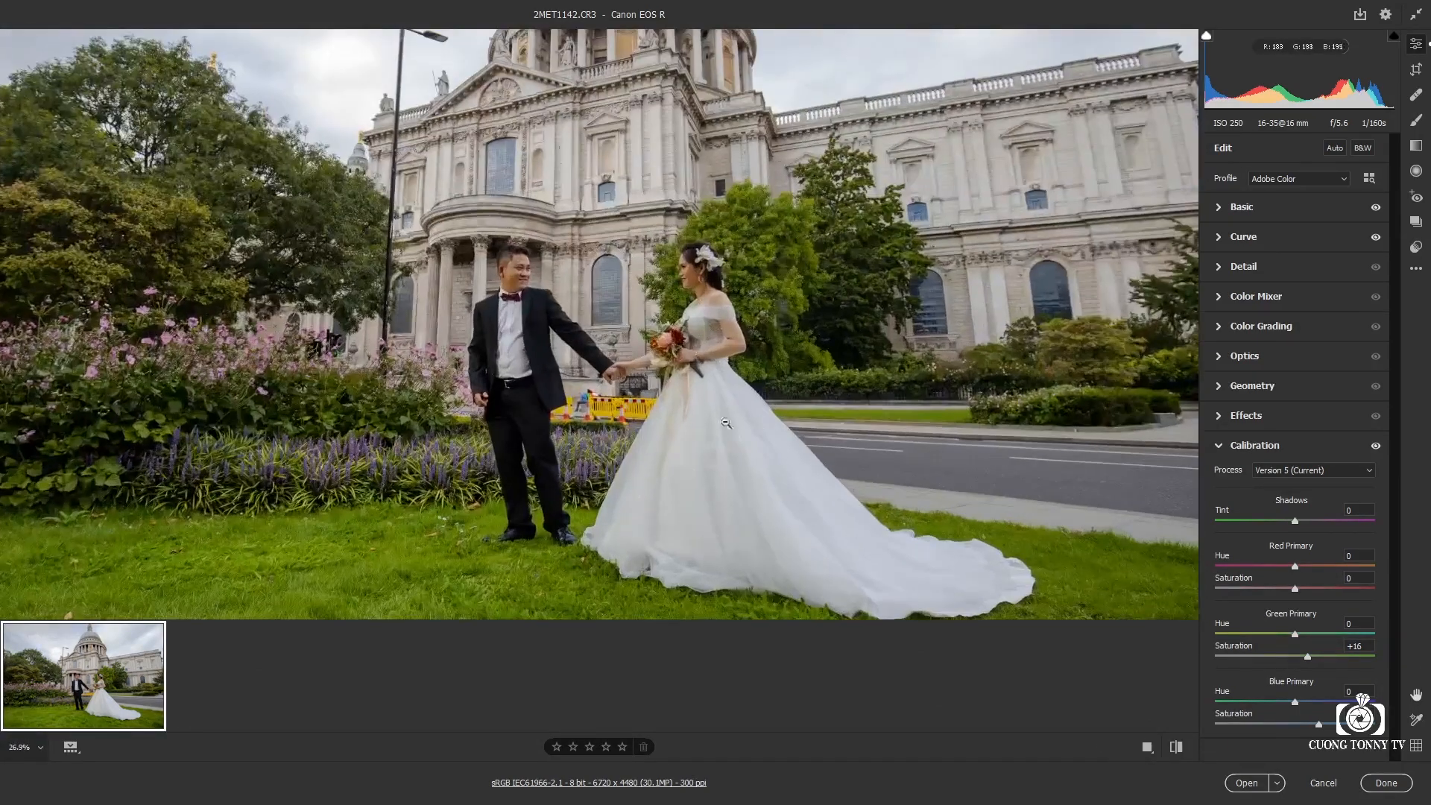
left_click(768, 447)
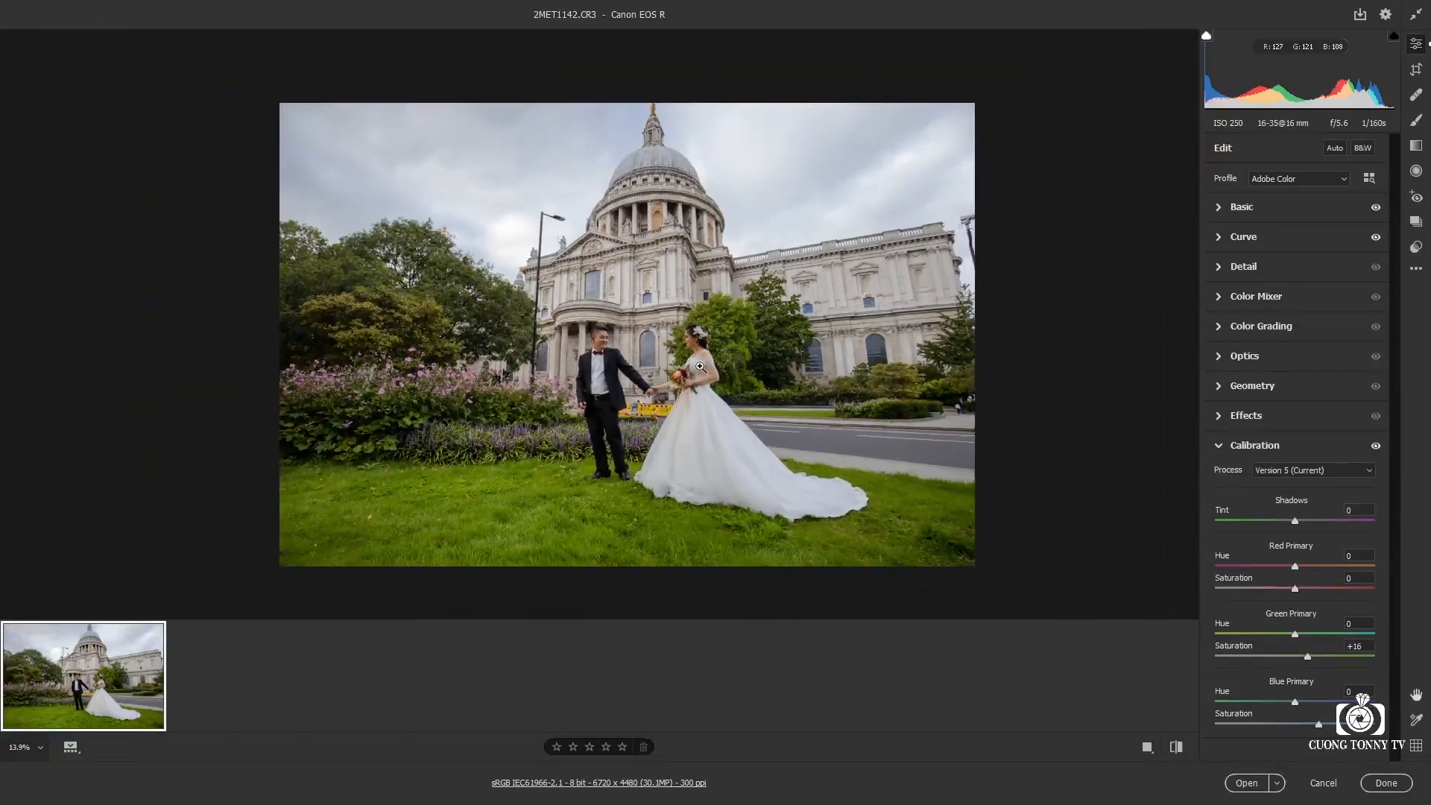
Step: Open the developed photo in the main Photoshop editor and close the Selective Tool window
left_click(1247, 782)
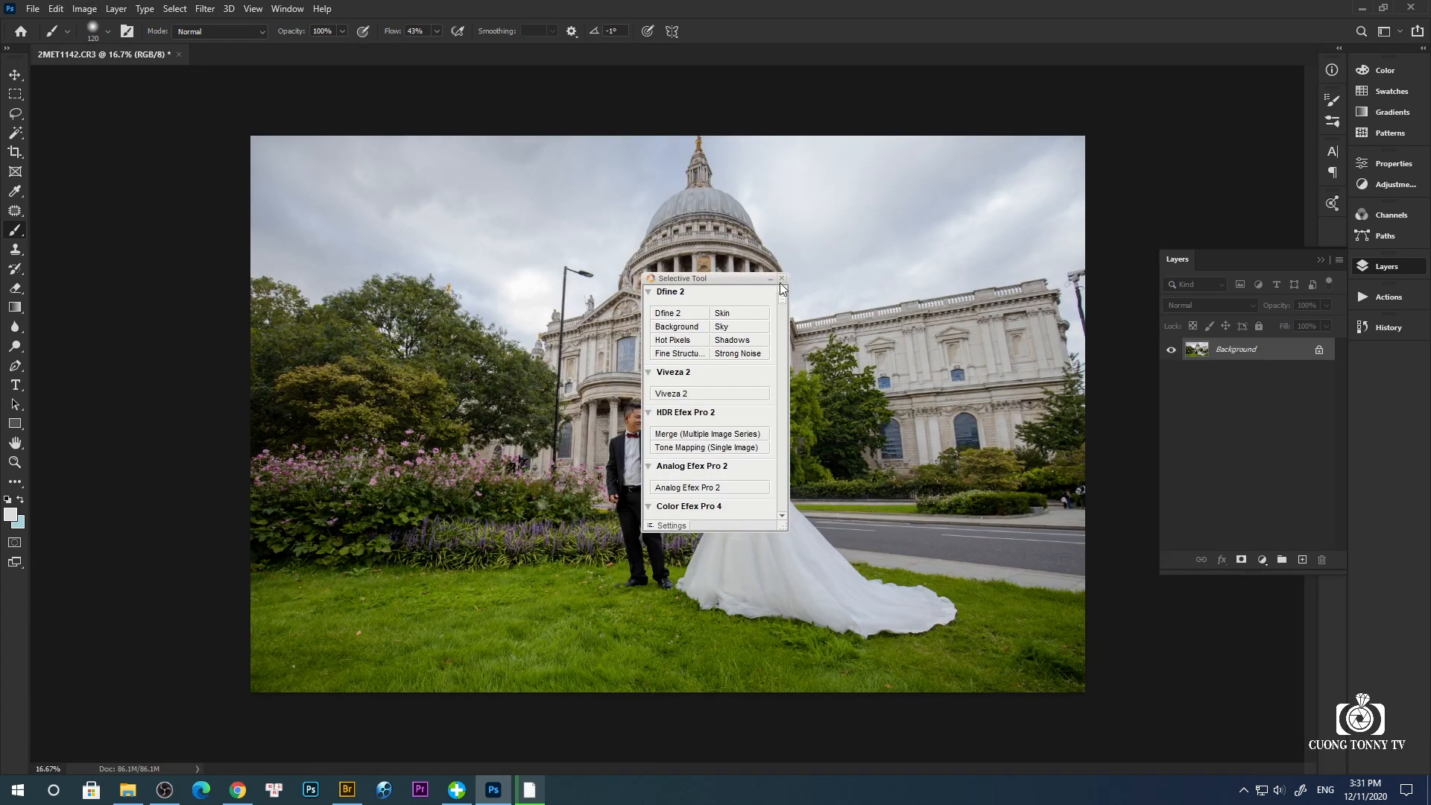
left_click(781, 278)
Step: Start Sky Replacement on the photo and show the available sky presets
left_click(55, 9)
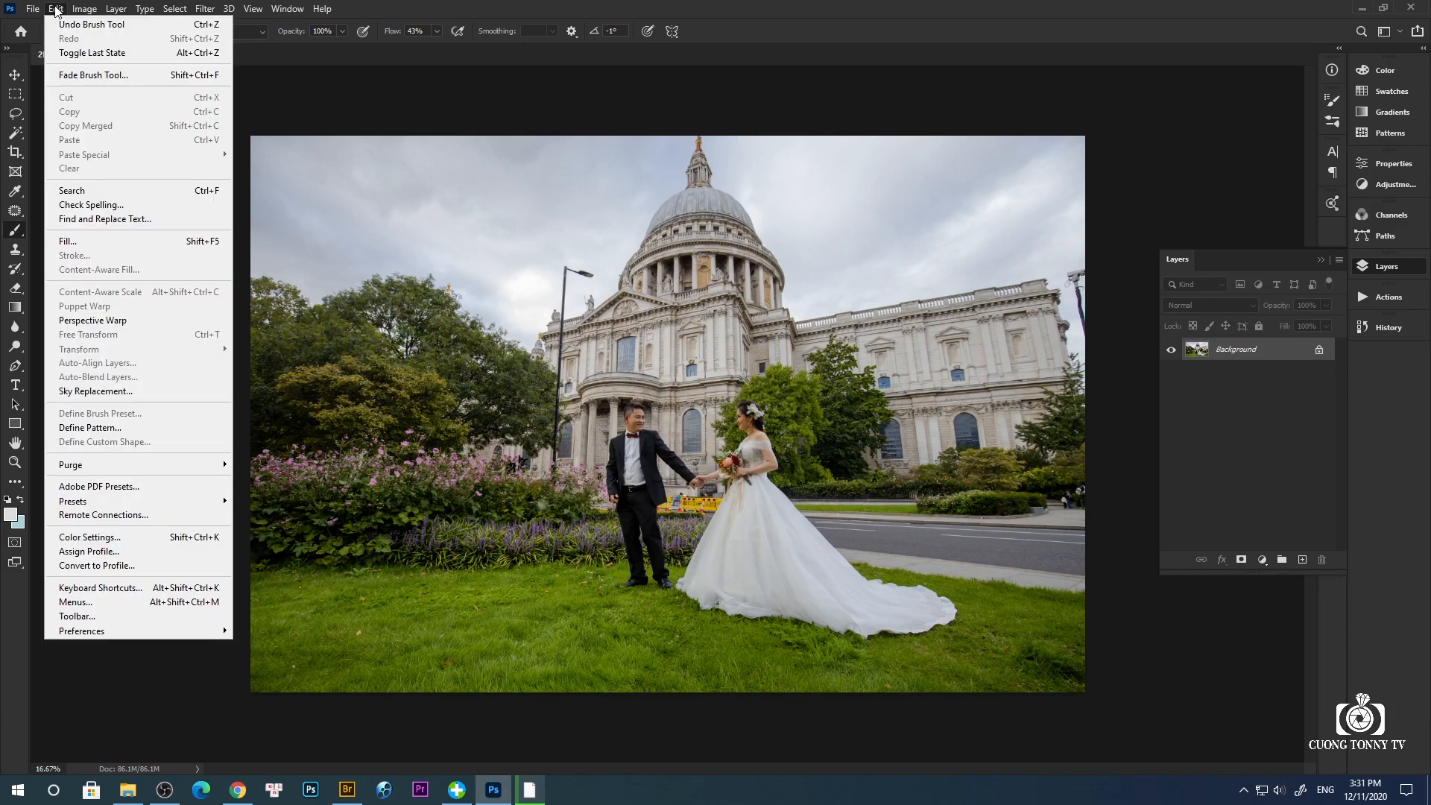
left_click(95, 391)
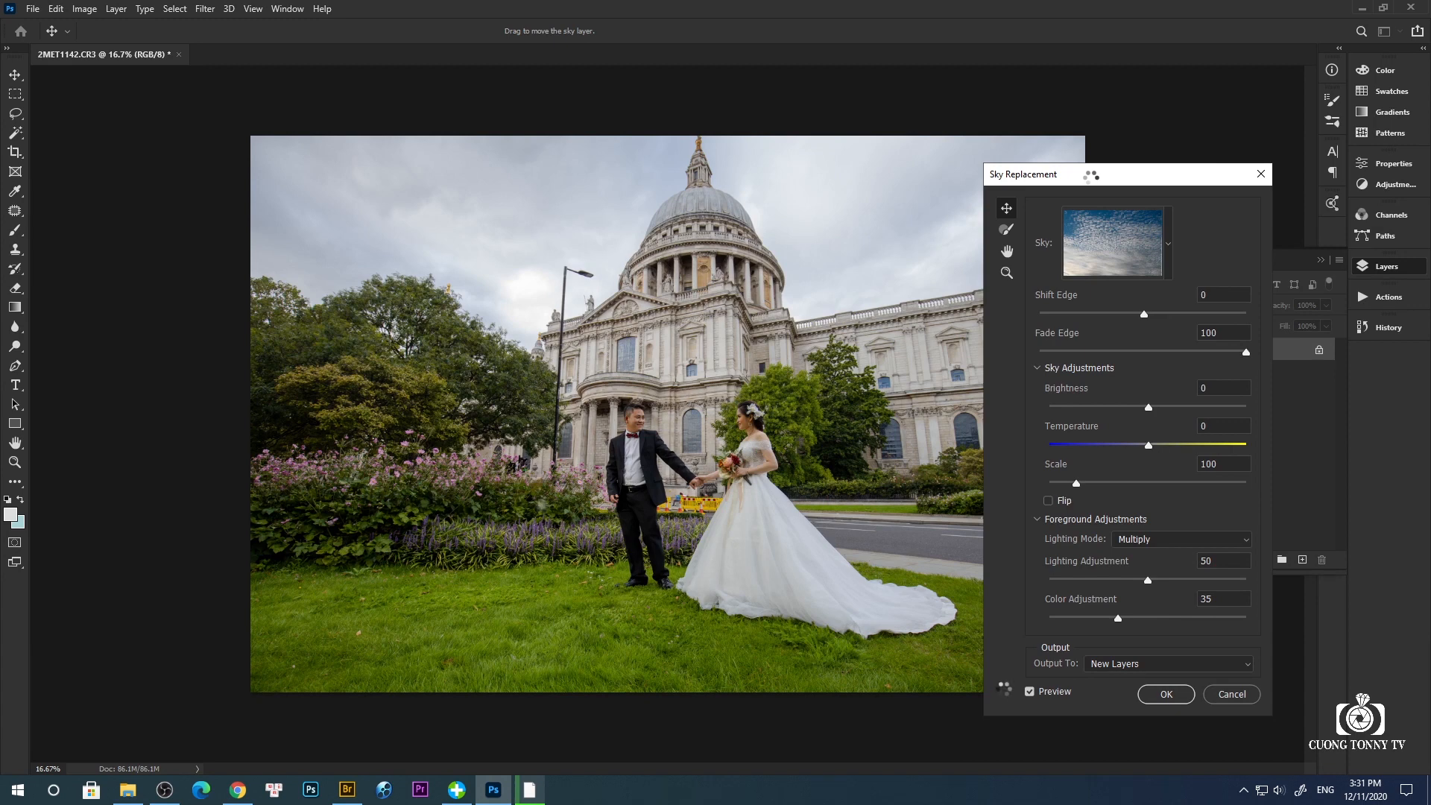
left_click(1165, 240)
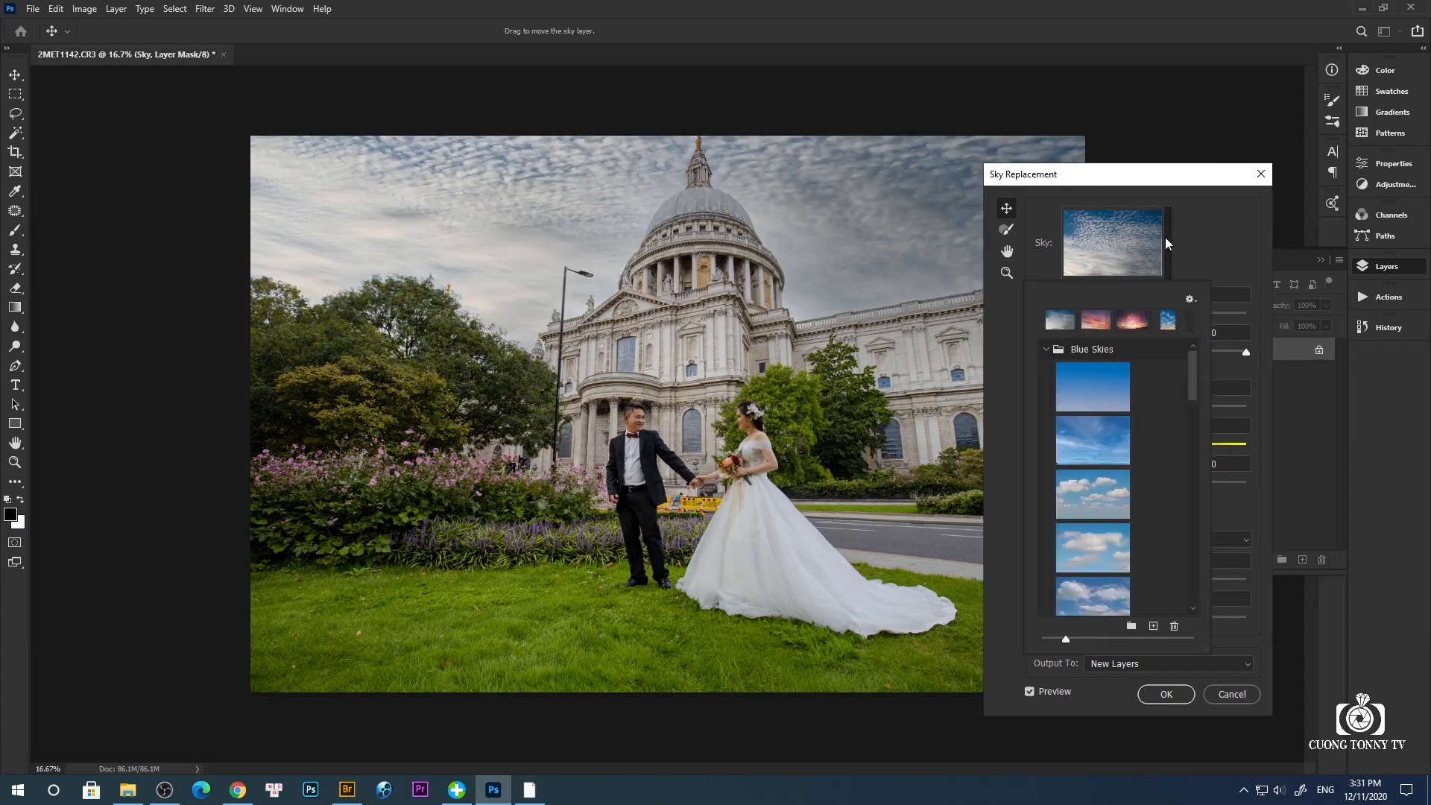
Step: Try the Blue Skies preset with scattered white clouds as the replacement sky
scroll(1093, 522, "down", 2)
scroll(1093, 573, "down", 3)
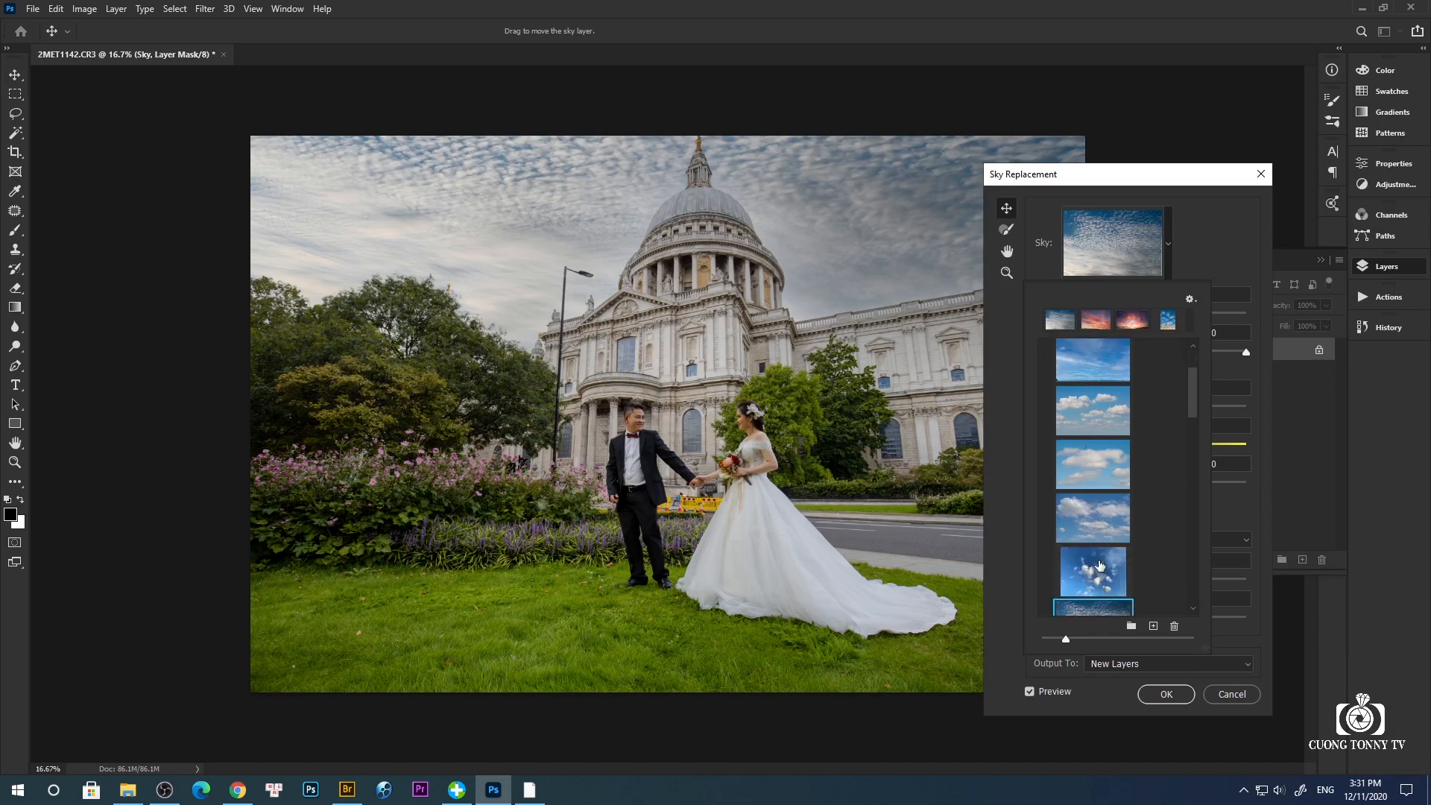
left_click(1111, 460)
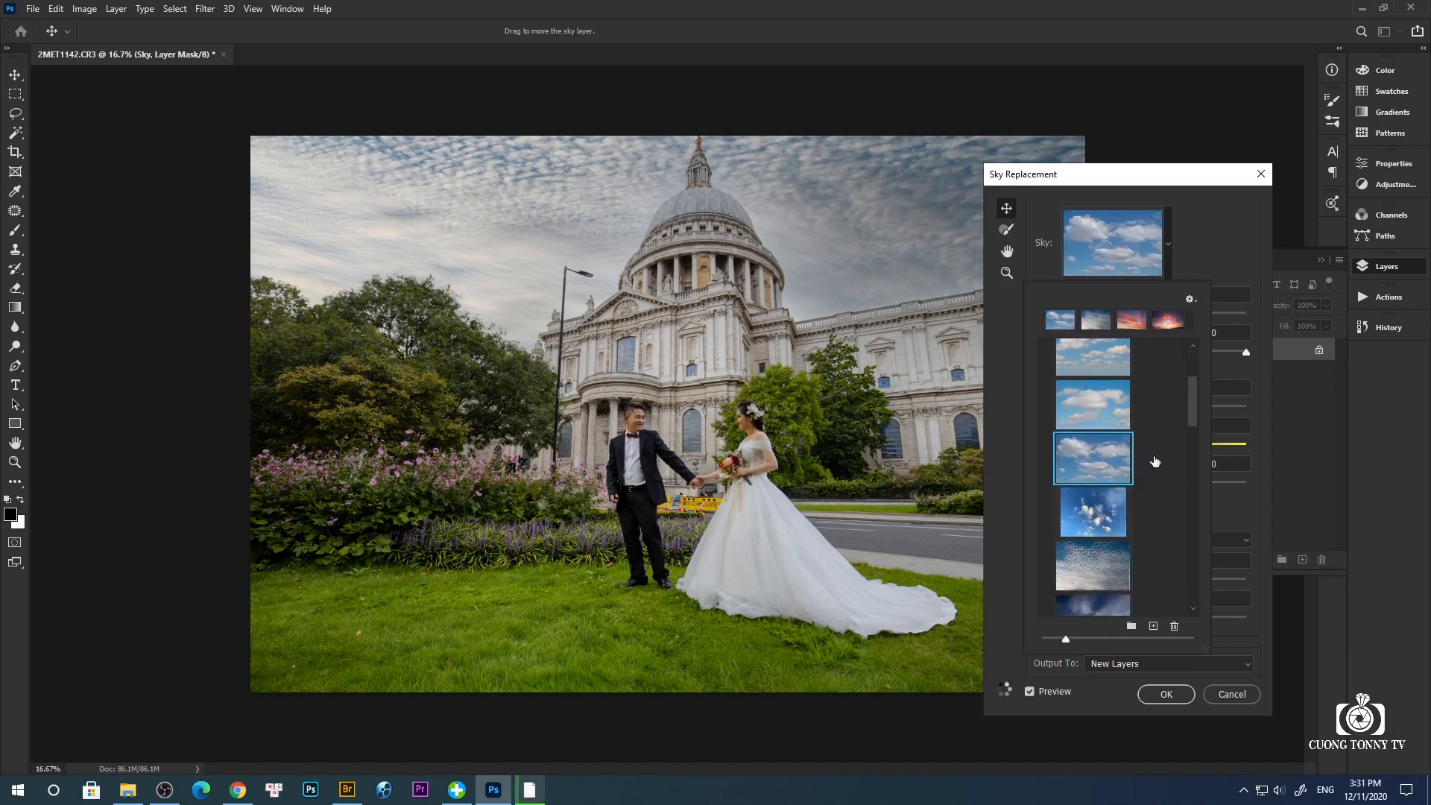
Step: Try three Spectacular skies: the orange-red sunset, the dark red sunset and the pink-and-blue cloud bands
scroll(1144, 461, "down", 5)
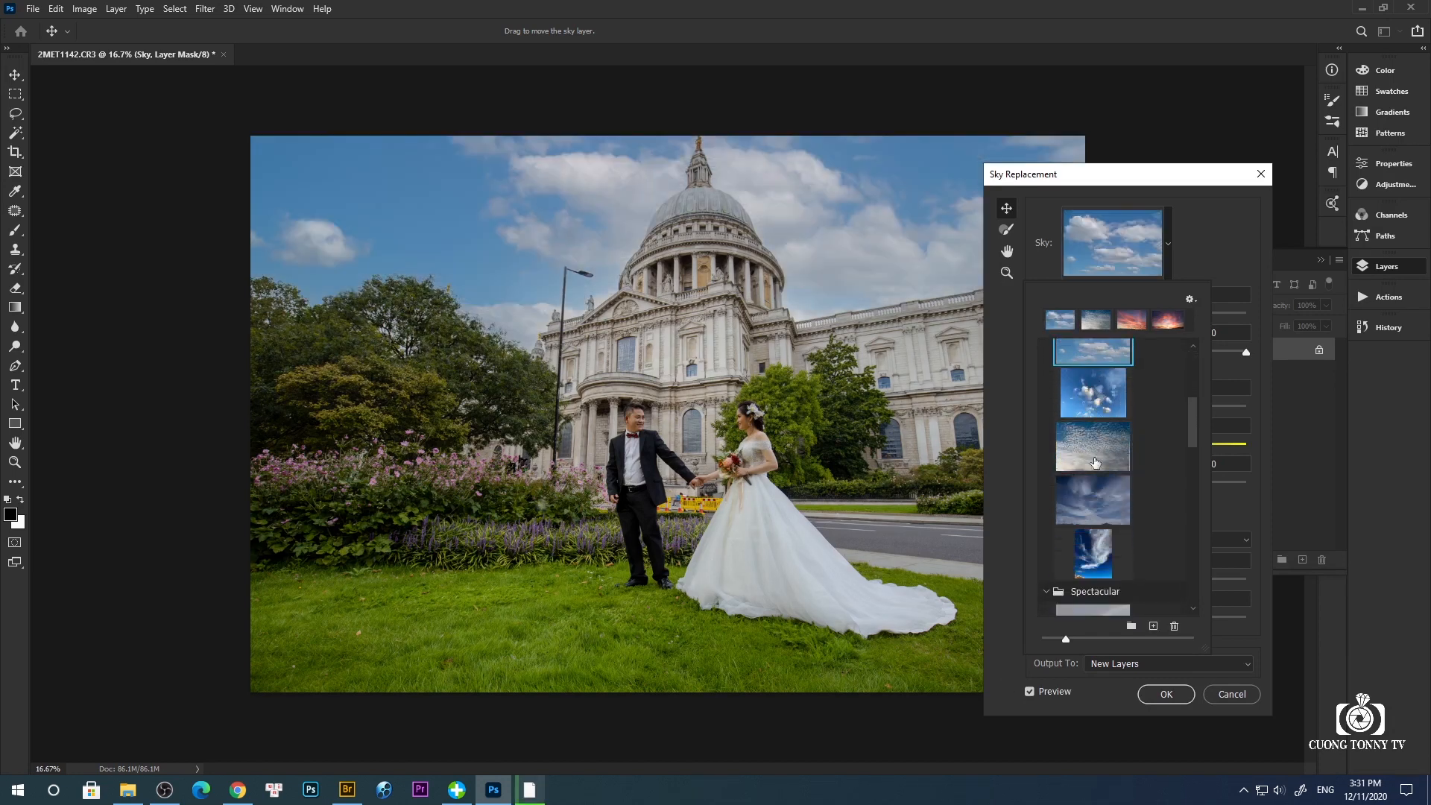
scroll(1076, 468, "down", 4)
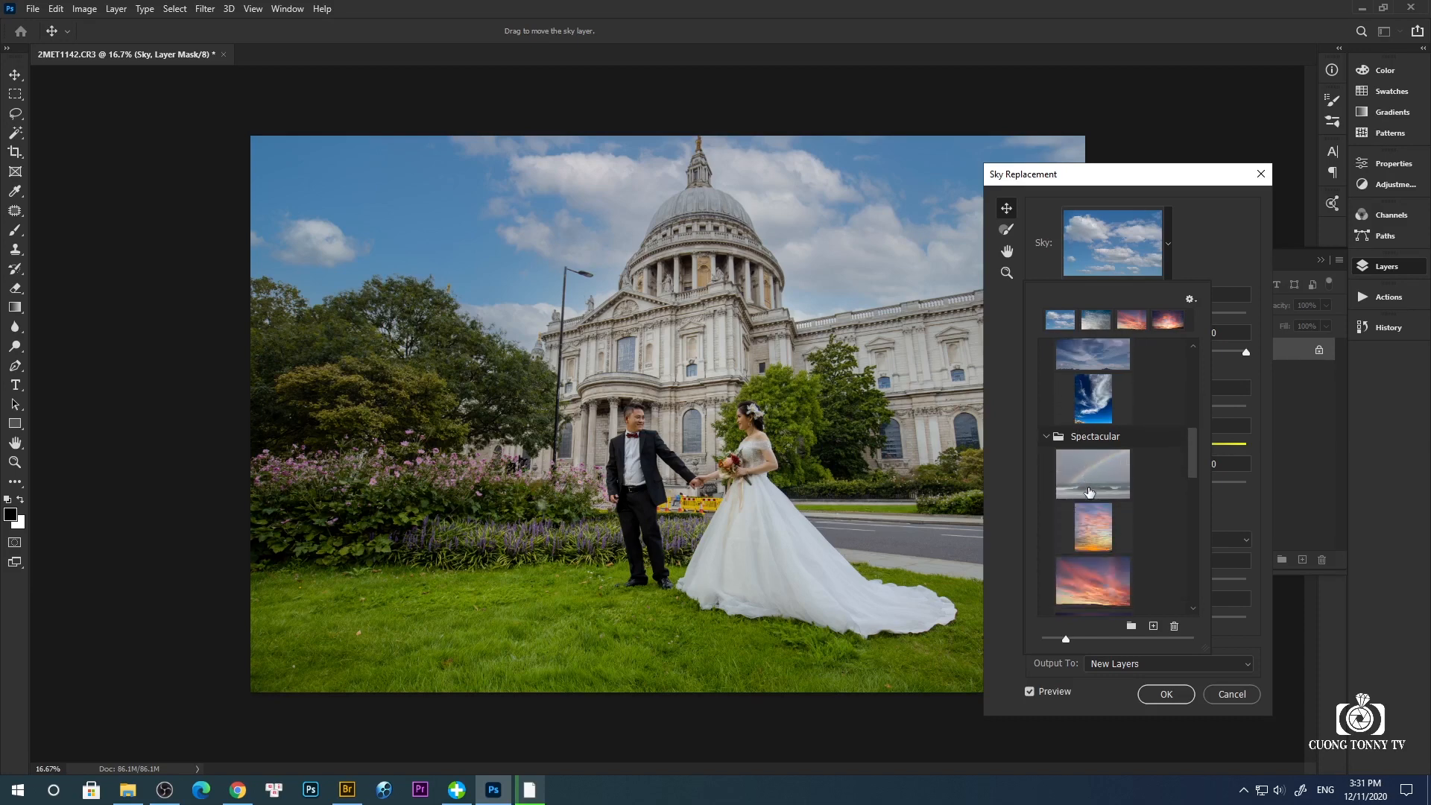
scroll(1090, 492, "down", 1)
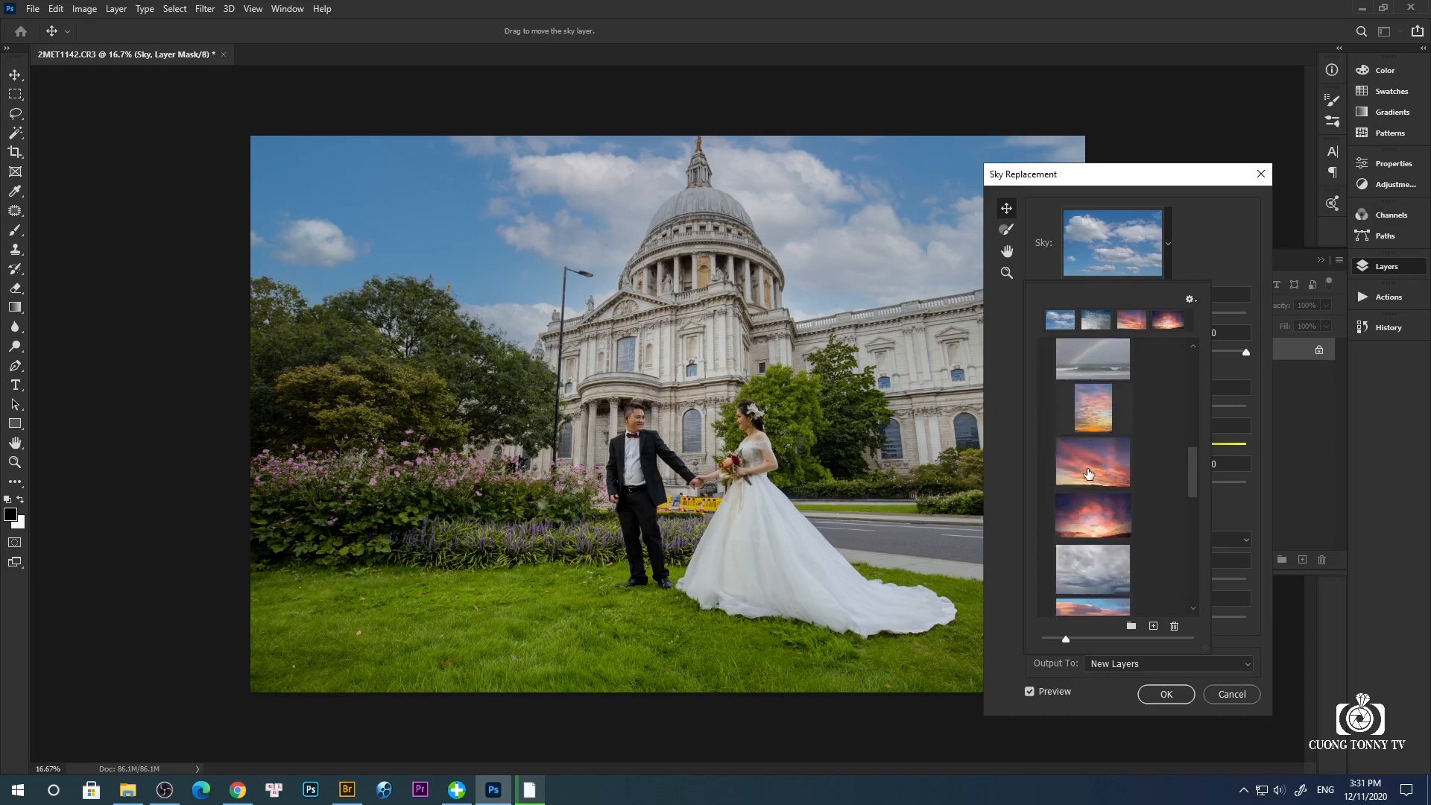
left_click(1103, 457)
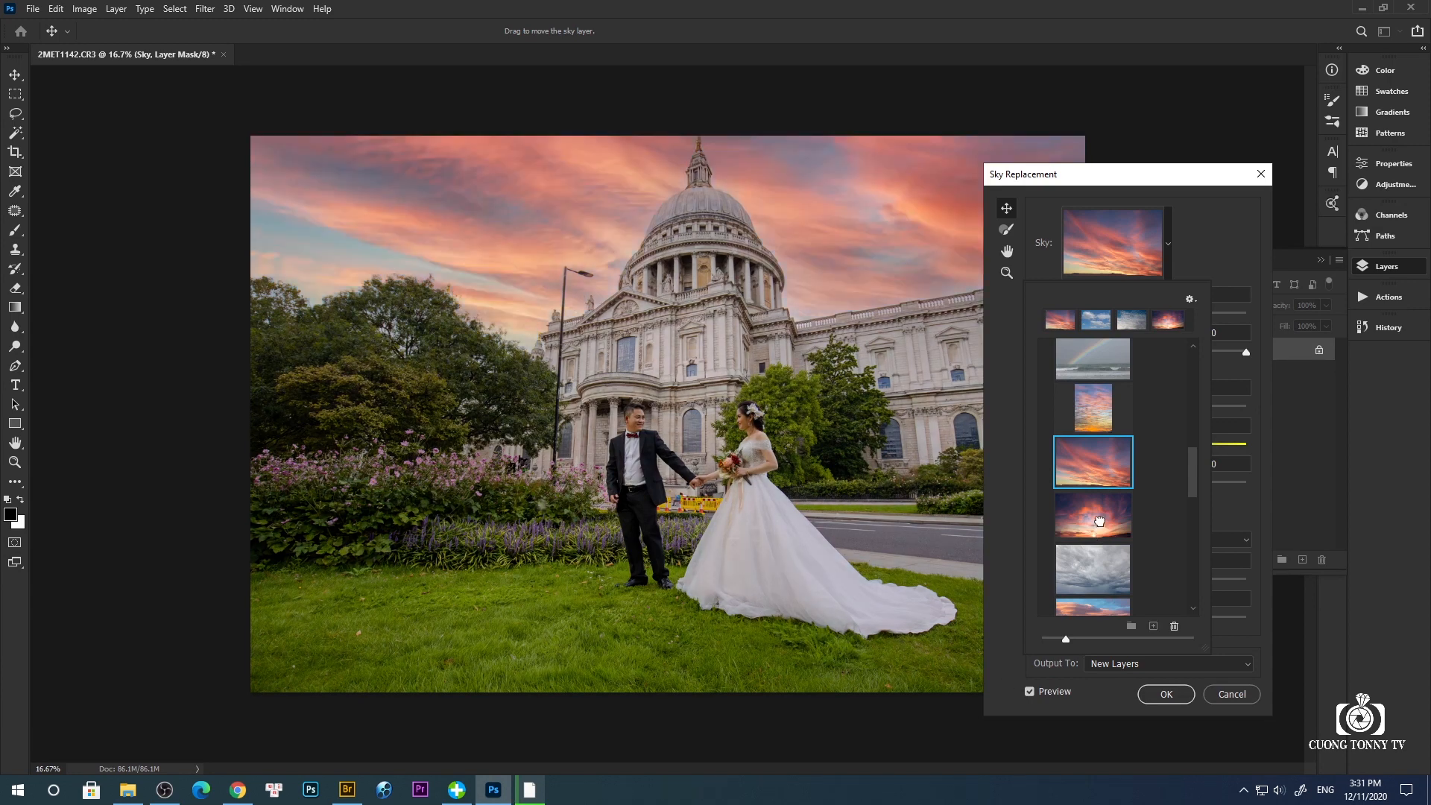
left_click(1092, 515)
scroll(1093, 514, "down", 3)
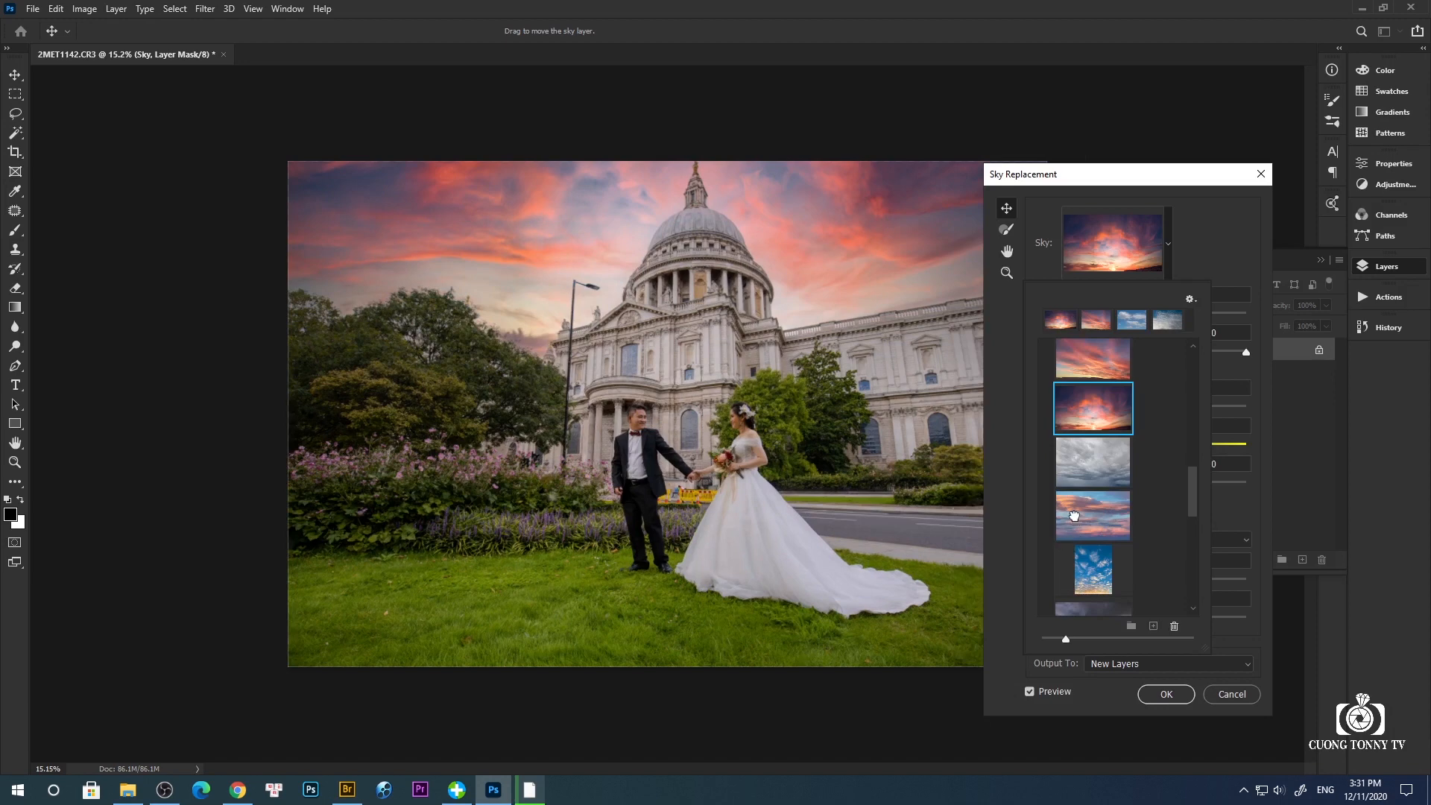
left_click(1076, 516)
Step: Try the Sunsets skies with small golden clouds and with soft orange-blue haze, and select the dark pink dusk sky
scroll(1076, 516, "down", 3)
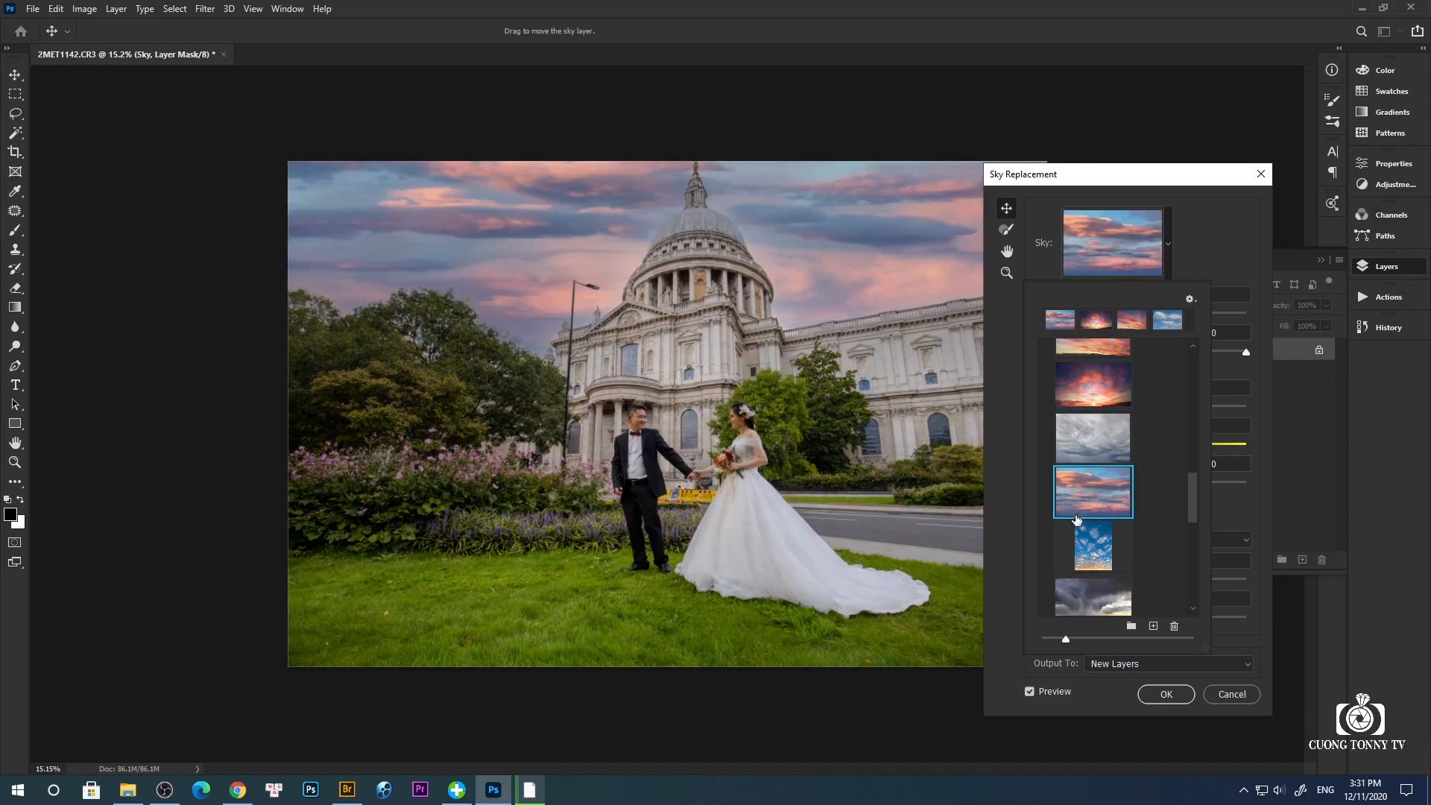
scroll(1075, 519, "down", 2)
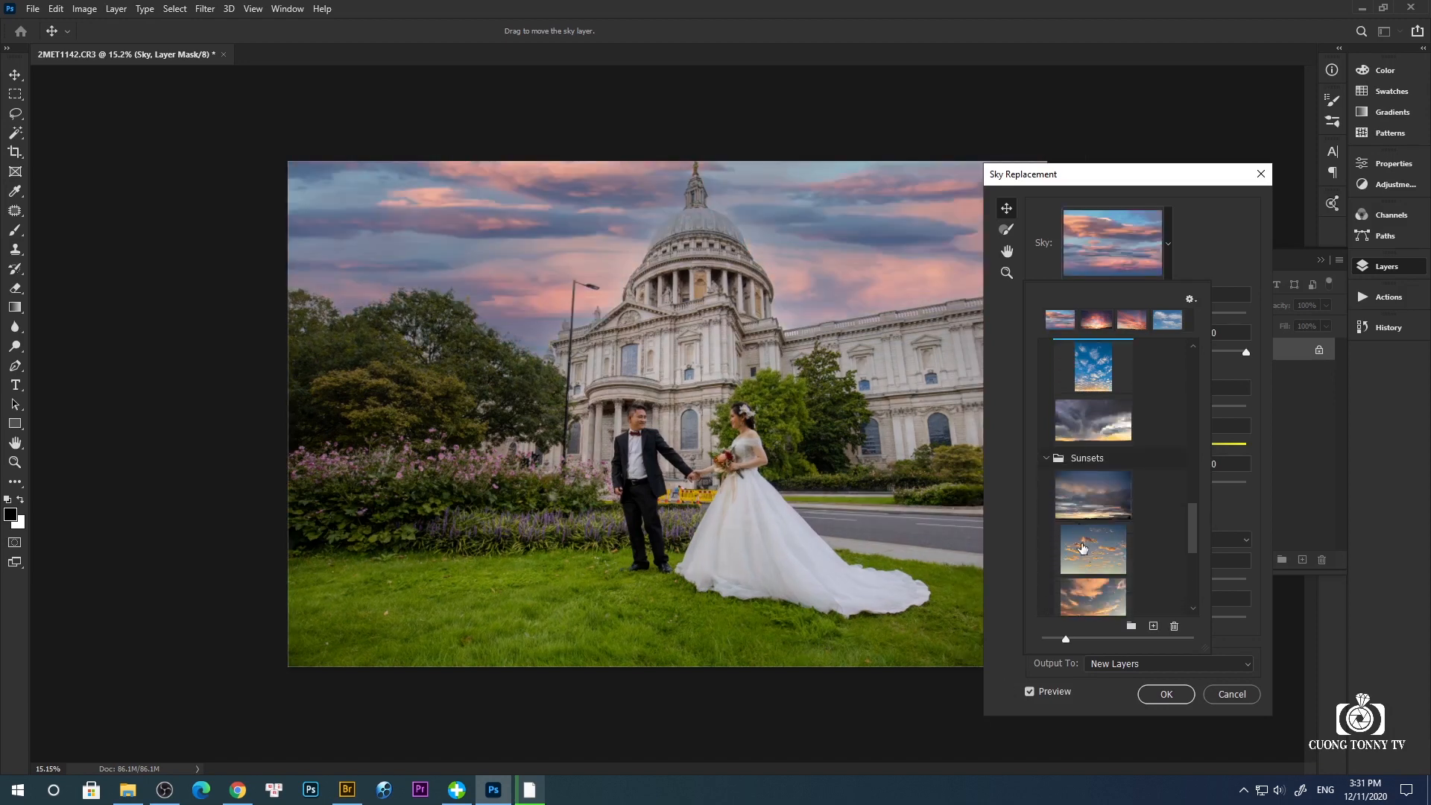
scroll(1101, 568, "down", 2)
scroll(1101, 568, "down", 1)
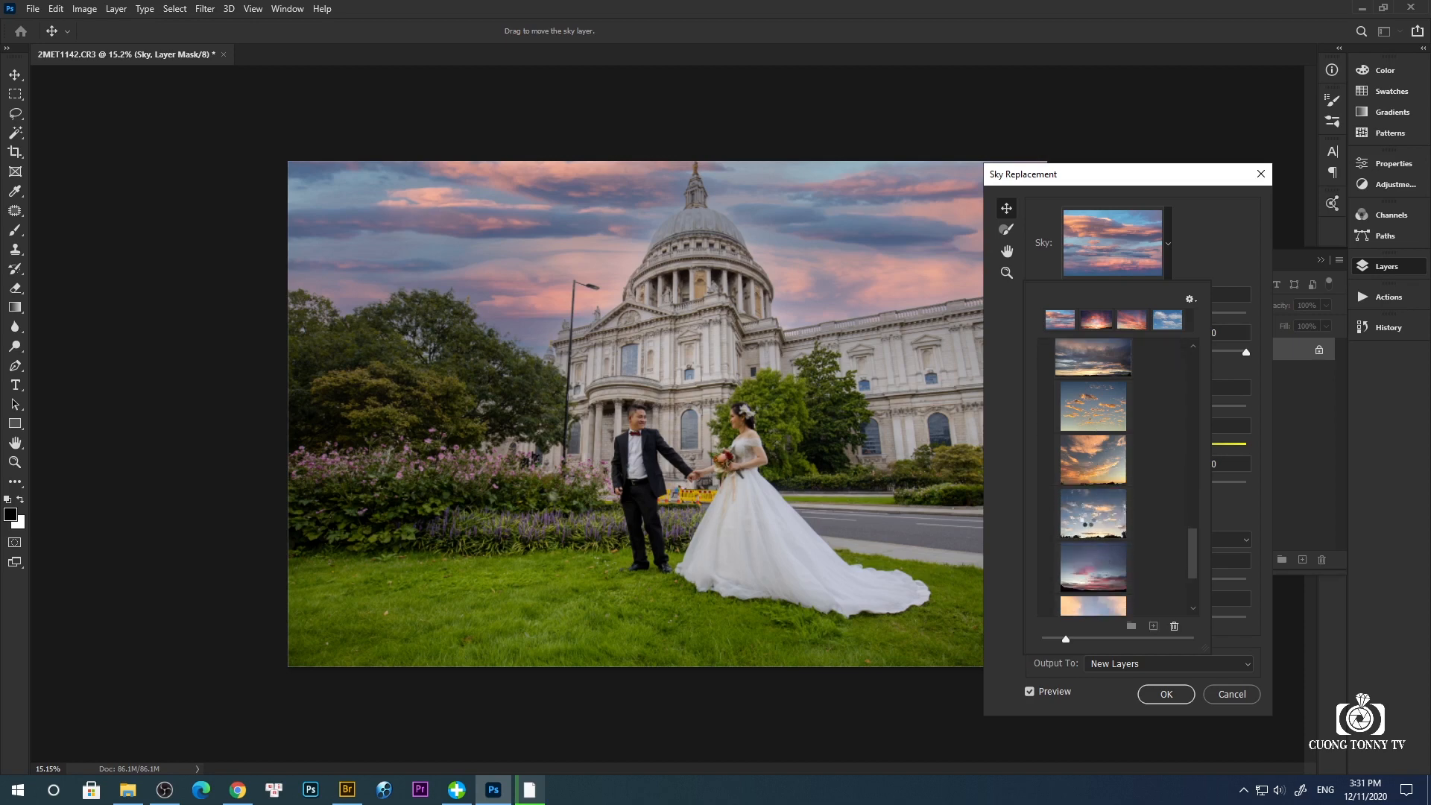
left_click(1090, 525)
scroll(1091, 467, "down", 2)
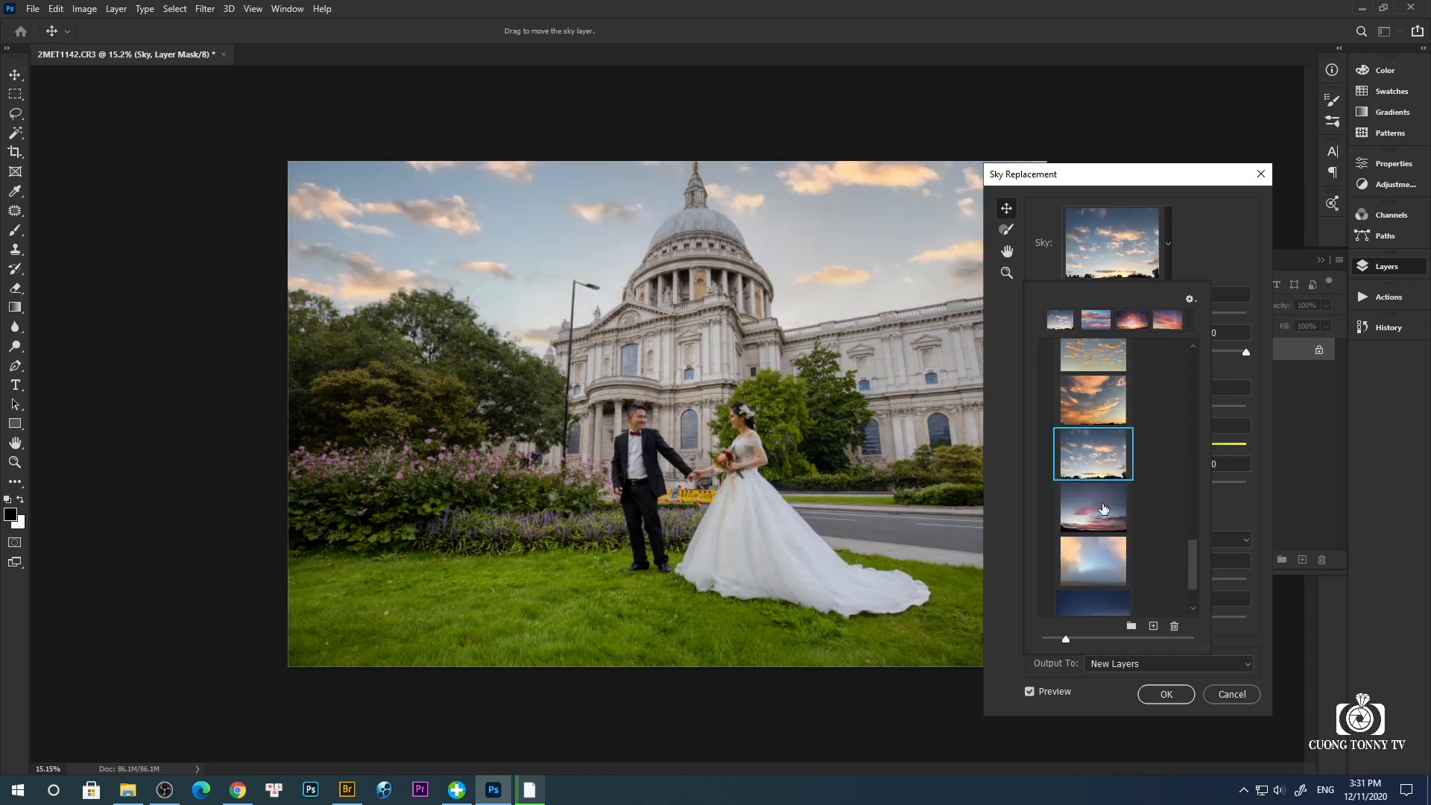
left_click(1095, 536)
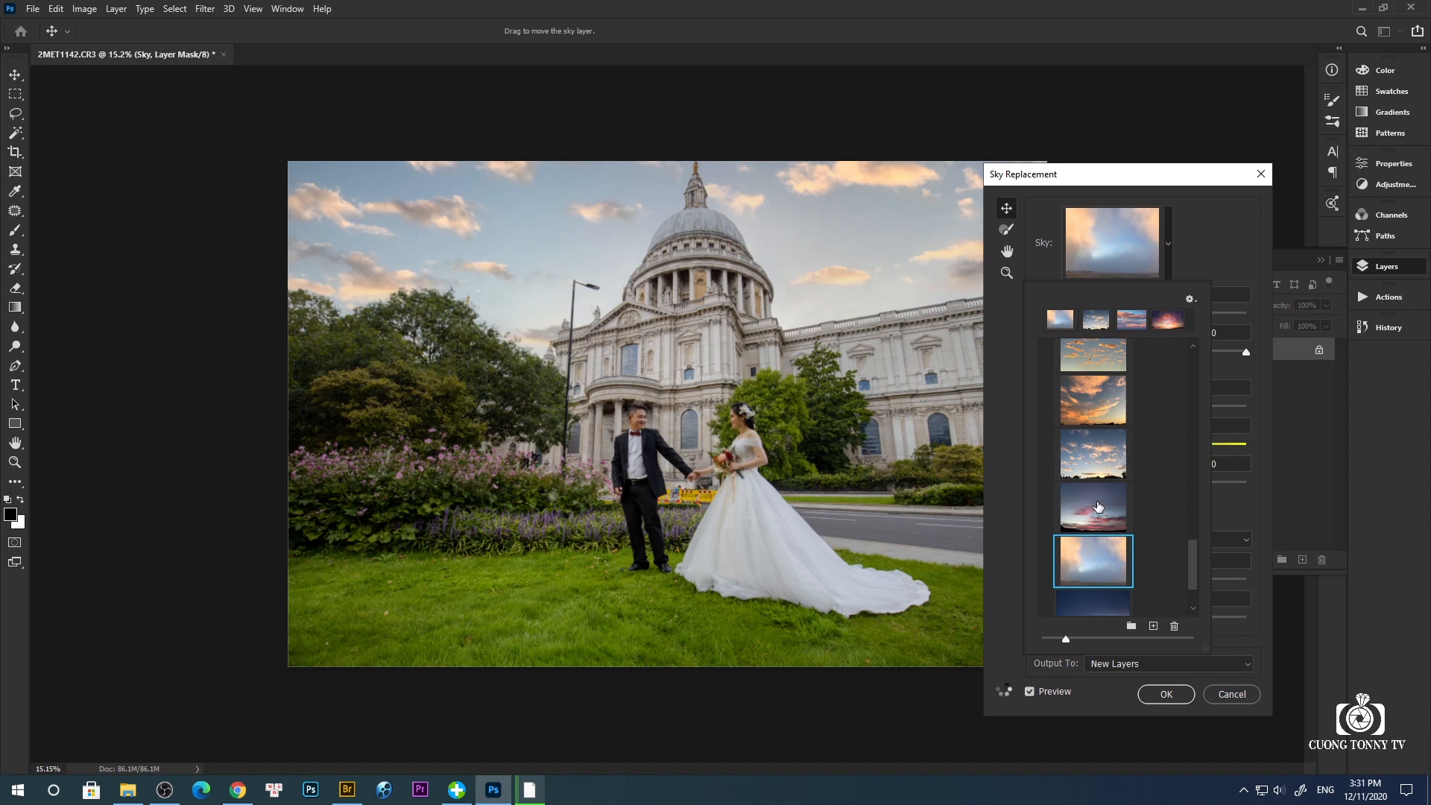
left_click(1097, 506)
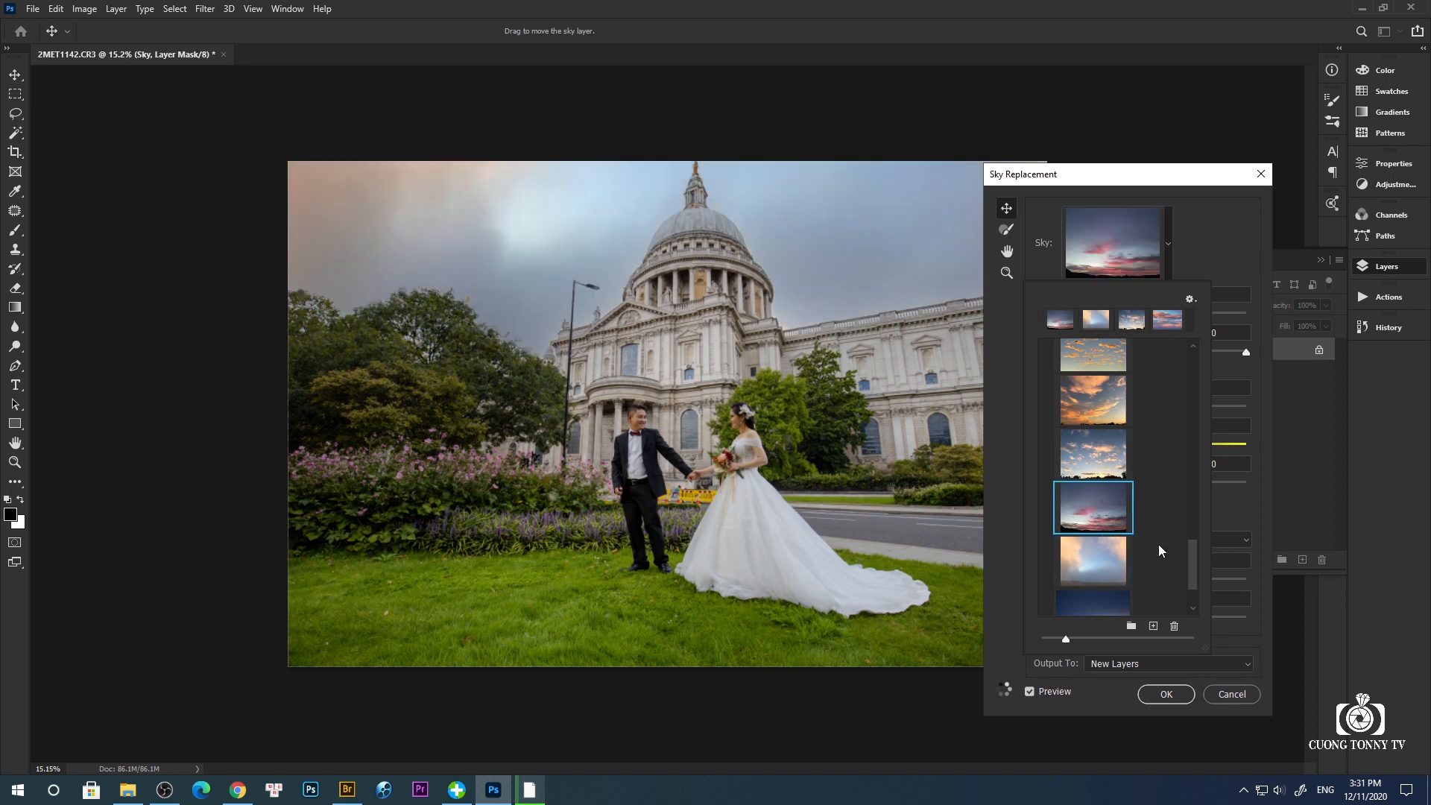
Step: Try two Sunsets skies: the one with small golden clouds and the dark, cloudy dusk sky
scroll(1095, 448, "up", 1)
scroll(1096, 448, "up", 1)
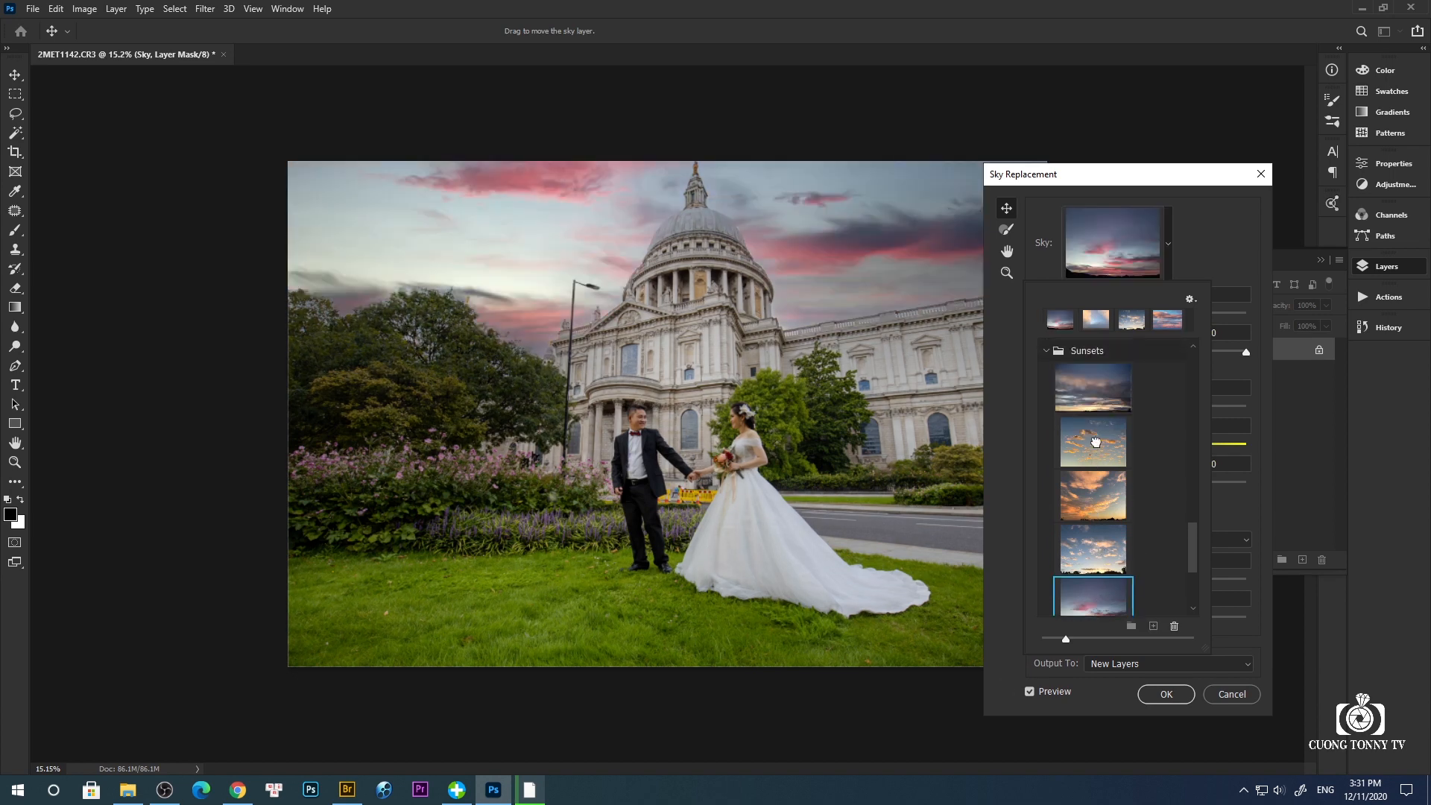
left_click(1097, 446)
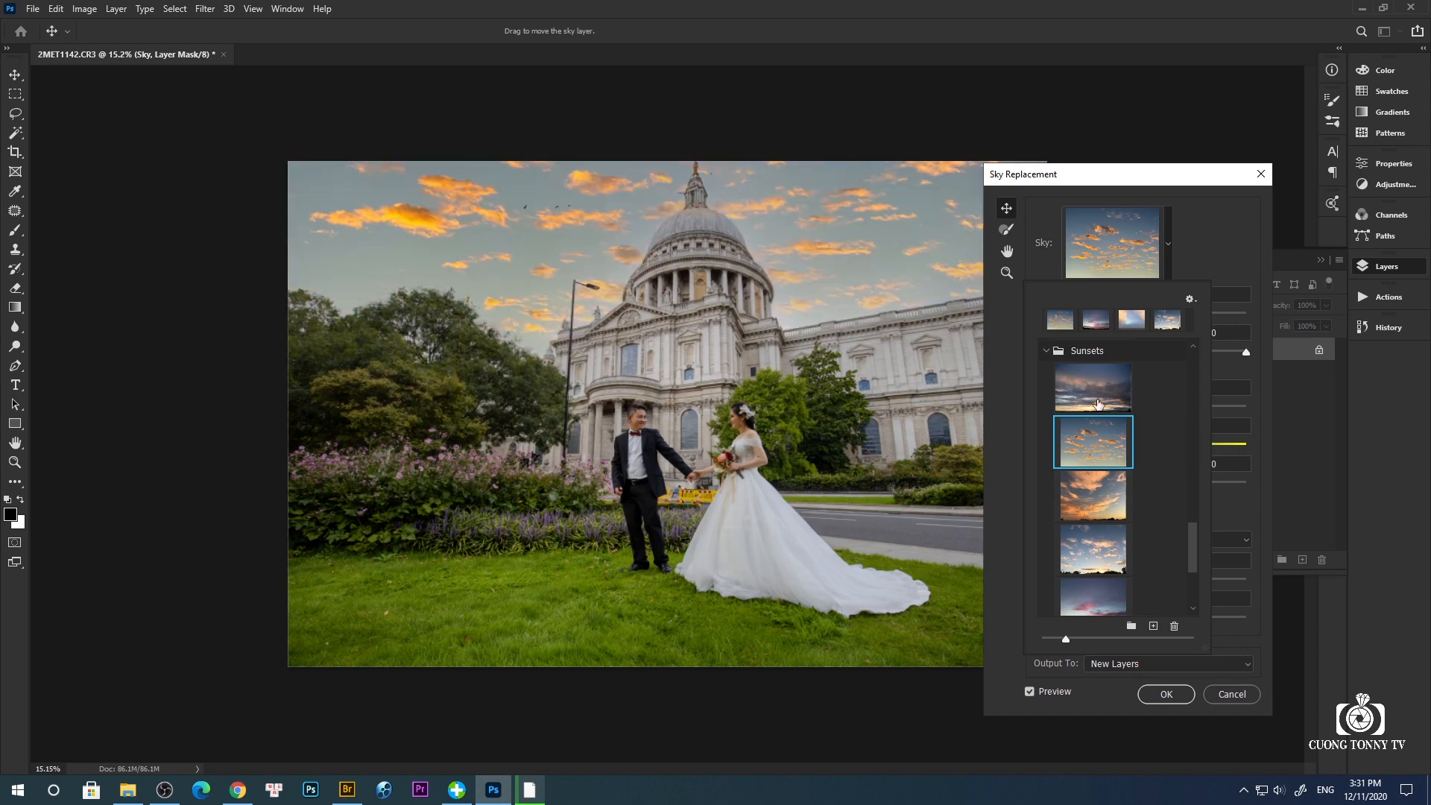
left_click(1095, 402)
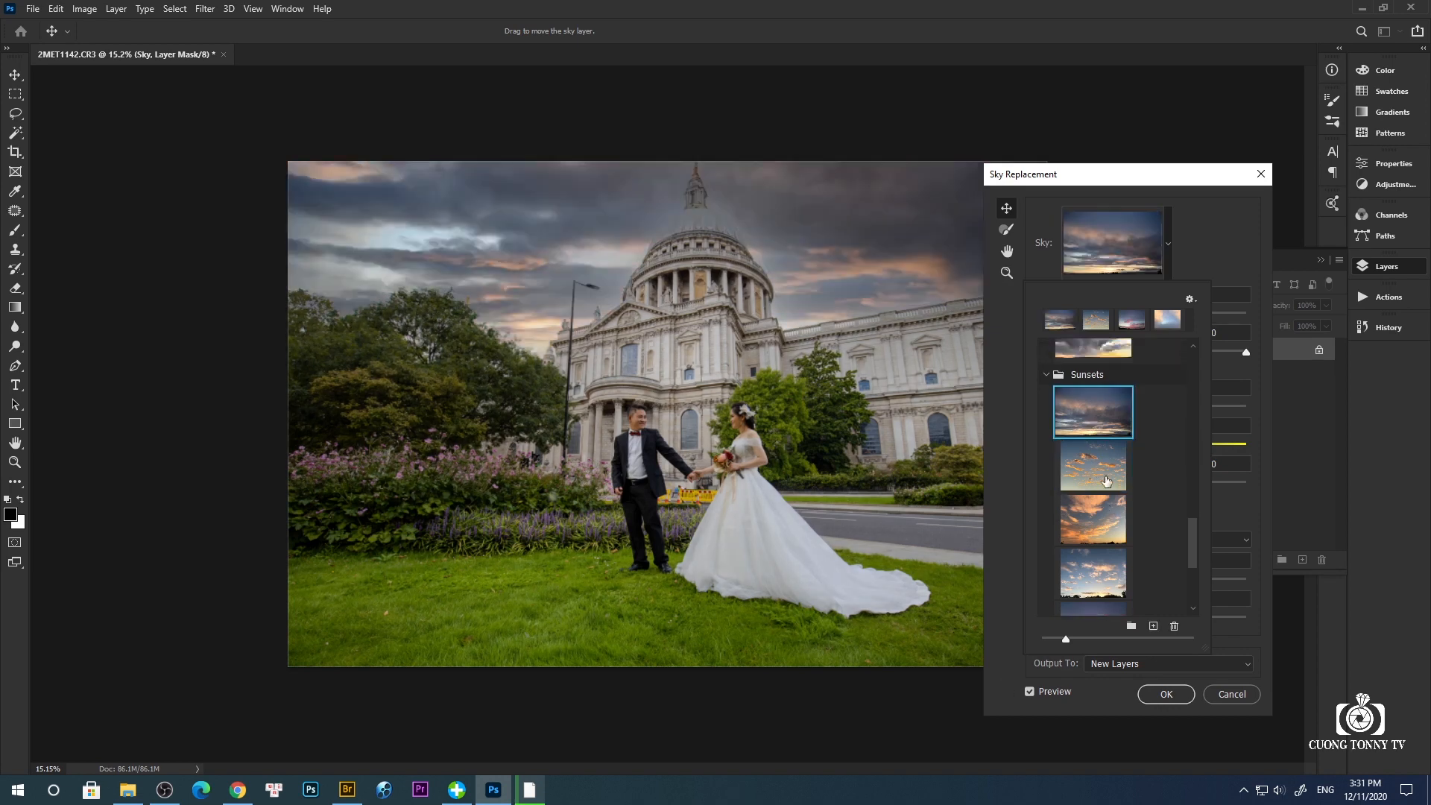
Step: Try two Spectacular skies: the dark storm clouds with a bright horizon and the deep blue sky with scattered clouds
scroll(1100, 452, "up", 1)
scroll(1099, 452, "up", 1)
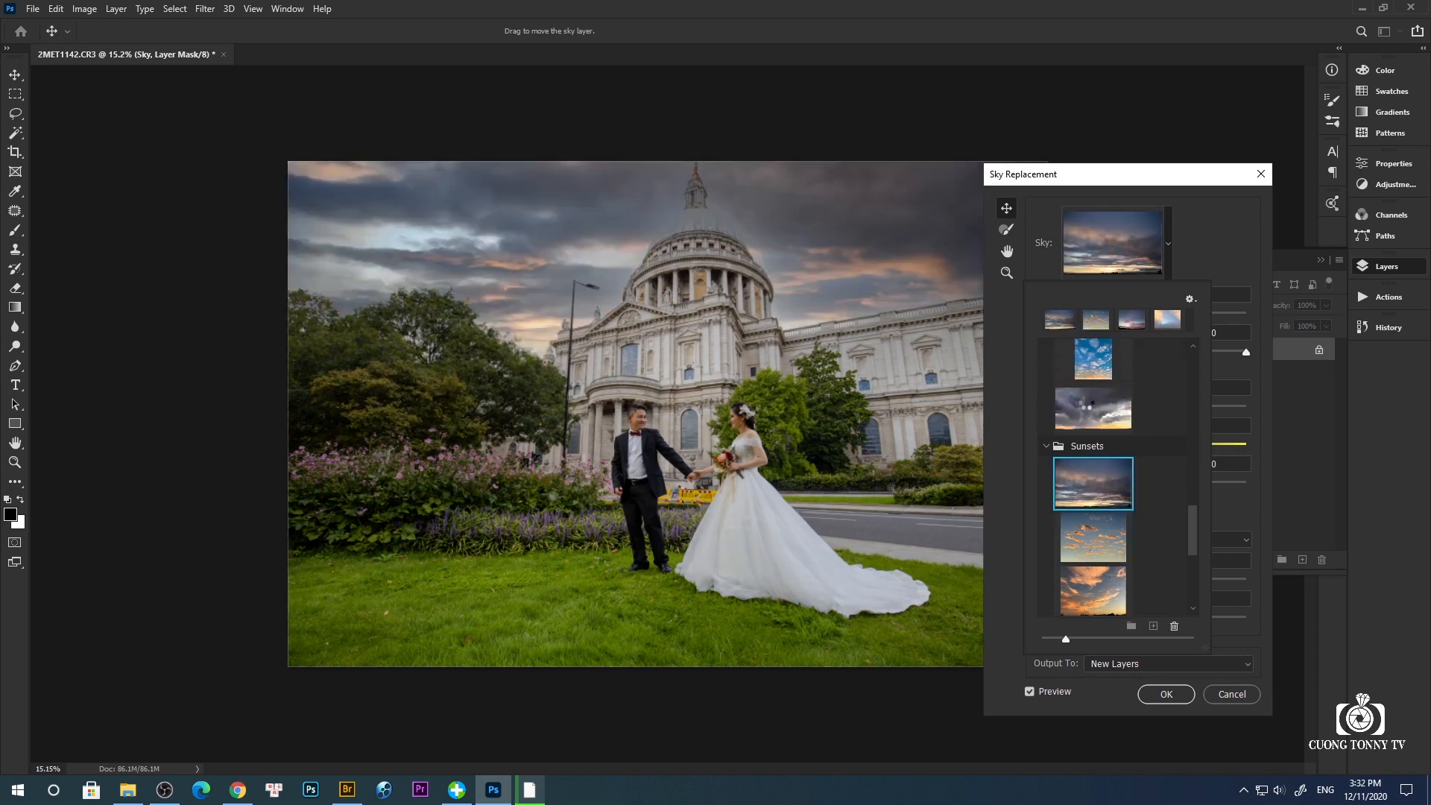
left_click(1088, 406)
scroll(1121, 481, "up", 1)
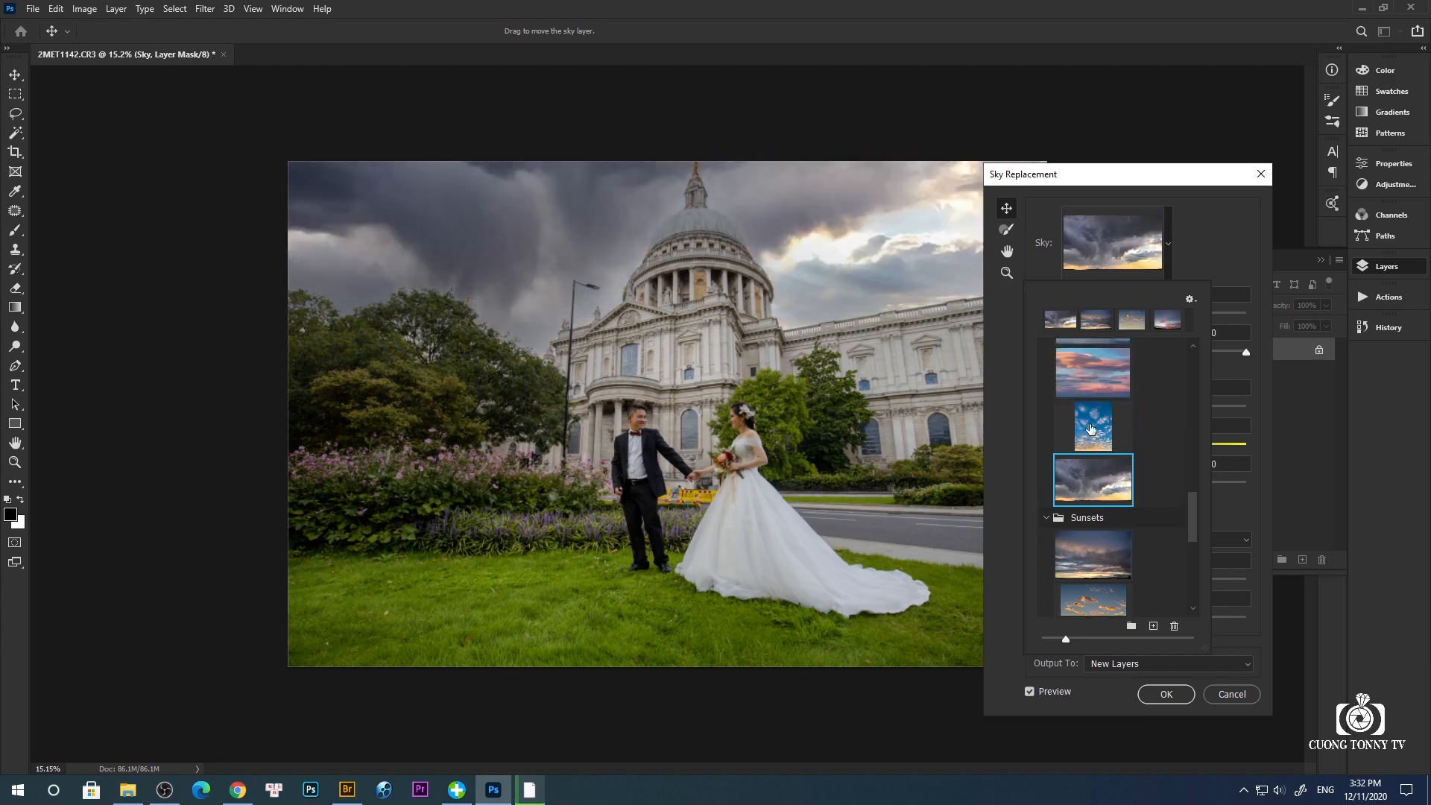
left_click(1091, 429)
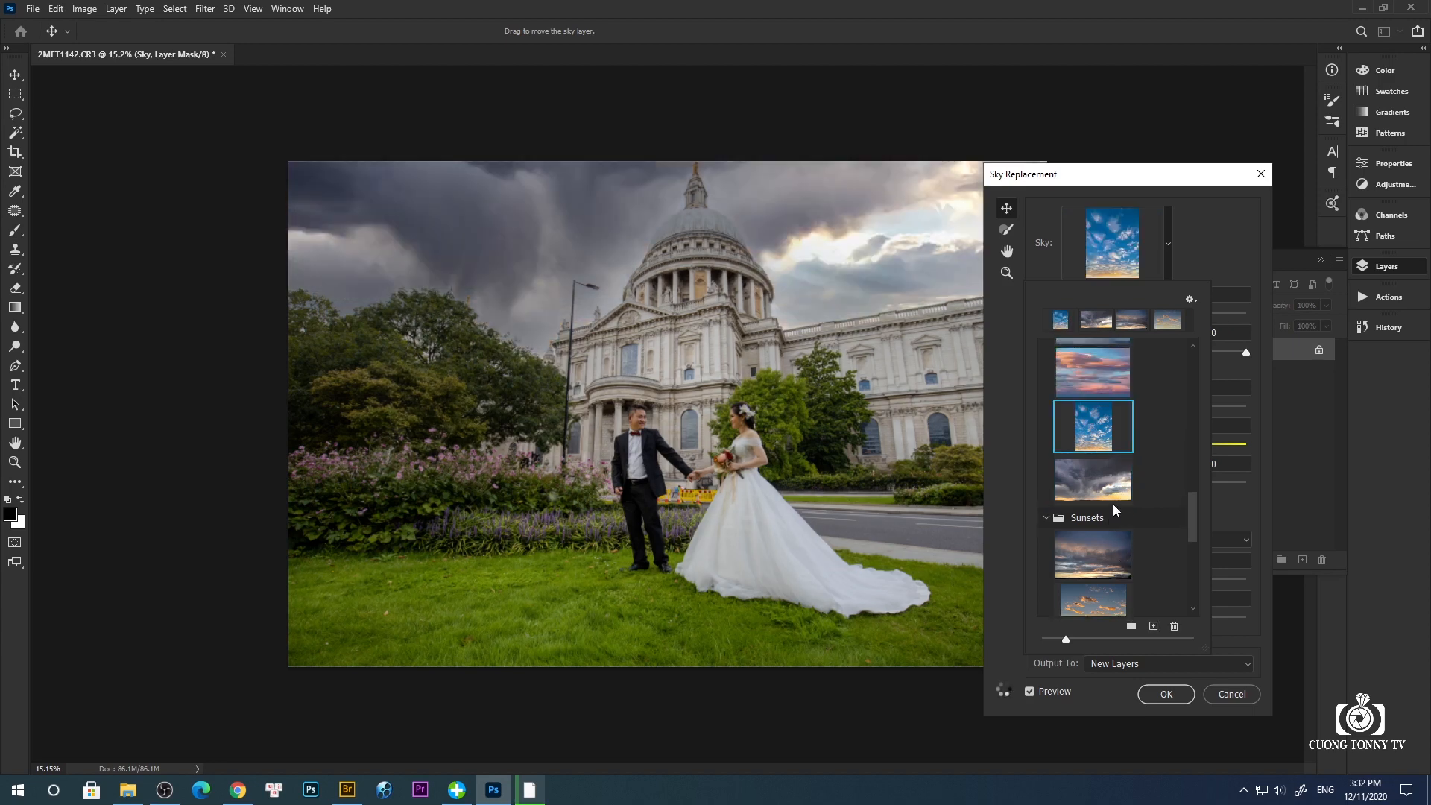
Step: Compare the Spectacular pink-and-blue cloud bands with the grey overcast sky, ending on the pink-and-blue one
scroll(1108, 474, "up", 1)
scroll(1108, 474, "up", 1)
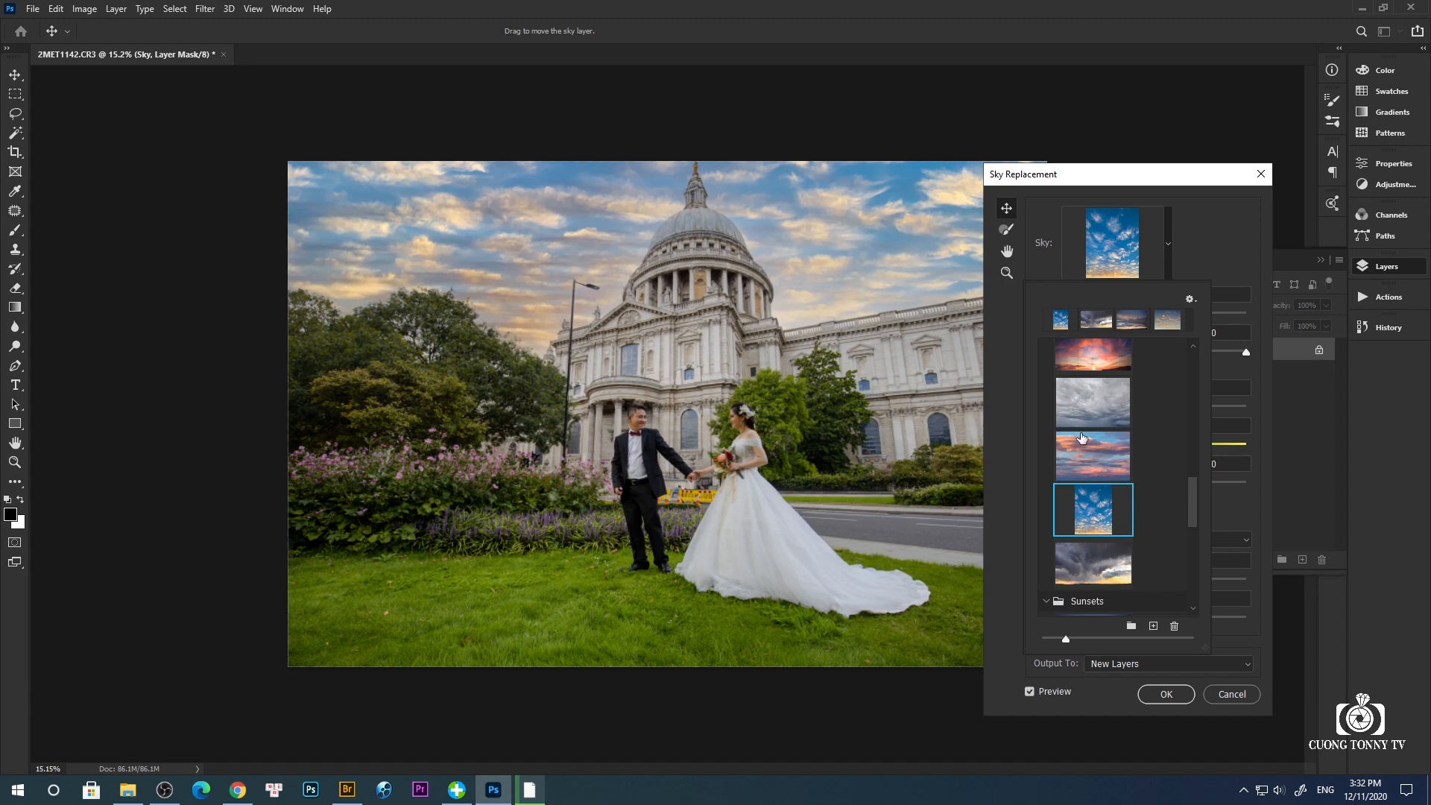
left_click(1080, 447)
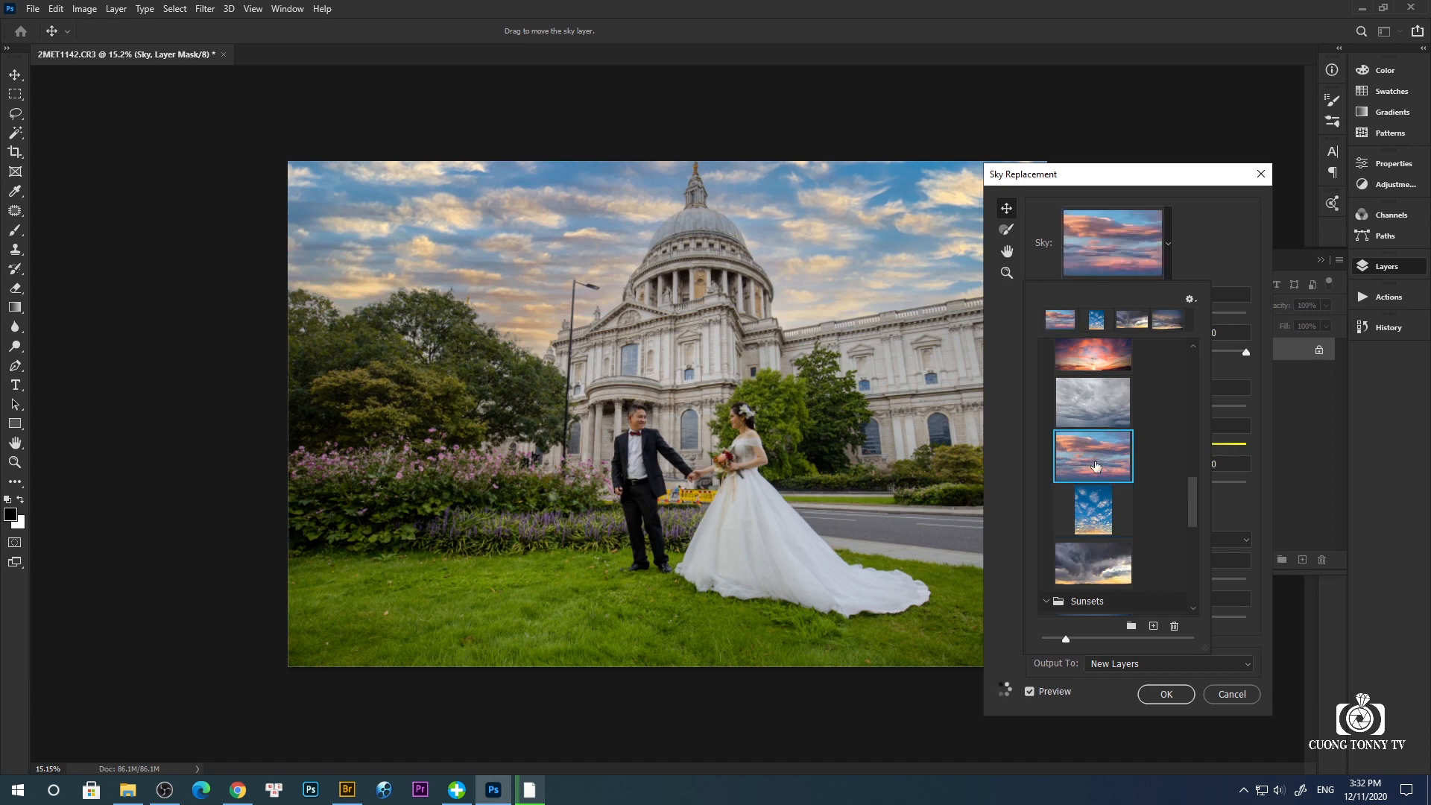
left_click(1078, 410)
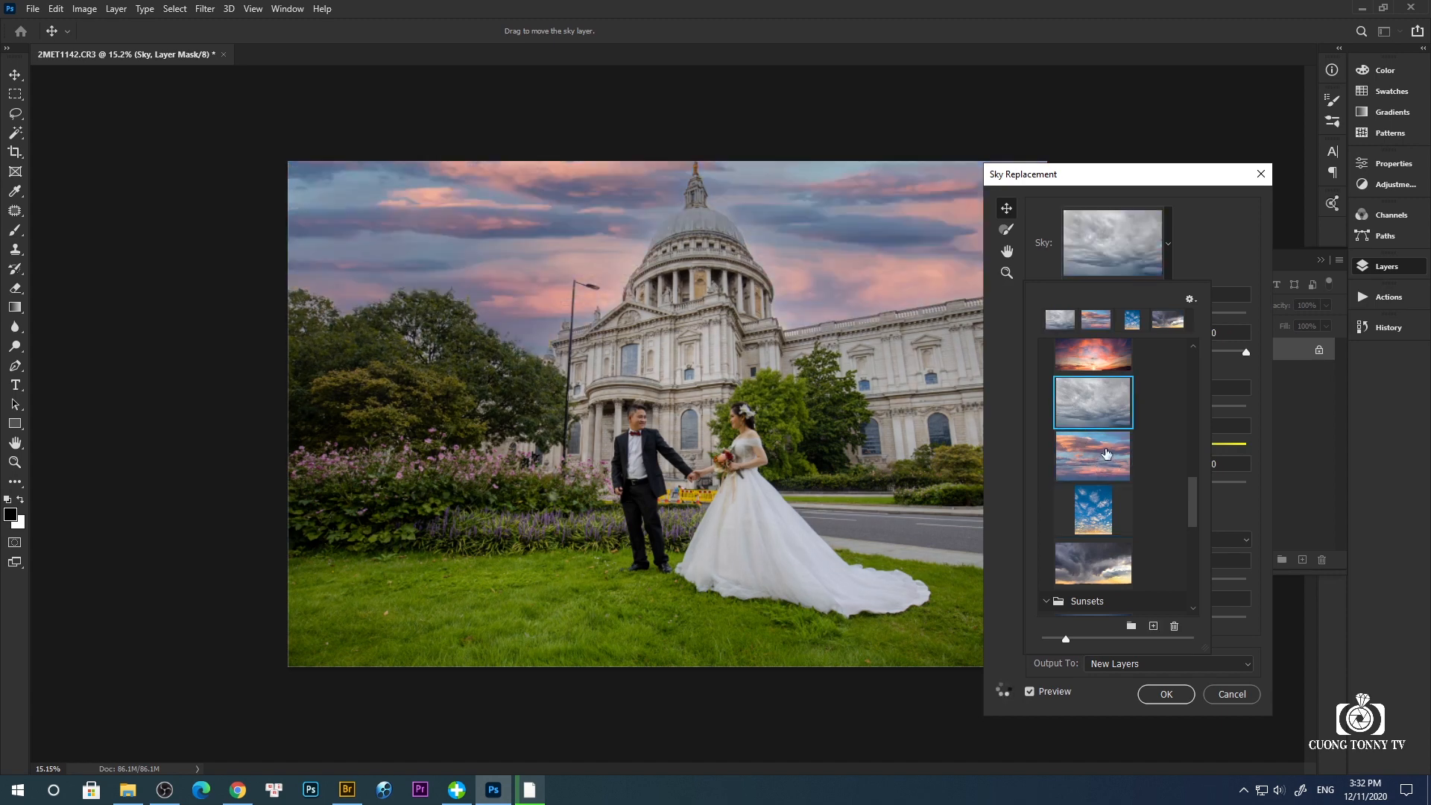
scroll(1104, 452, "up", 1)
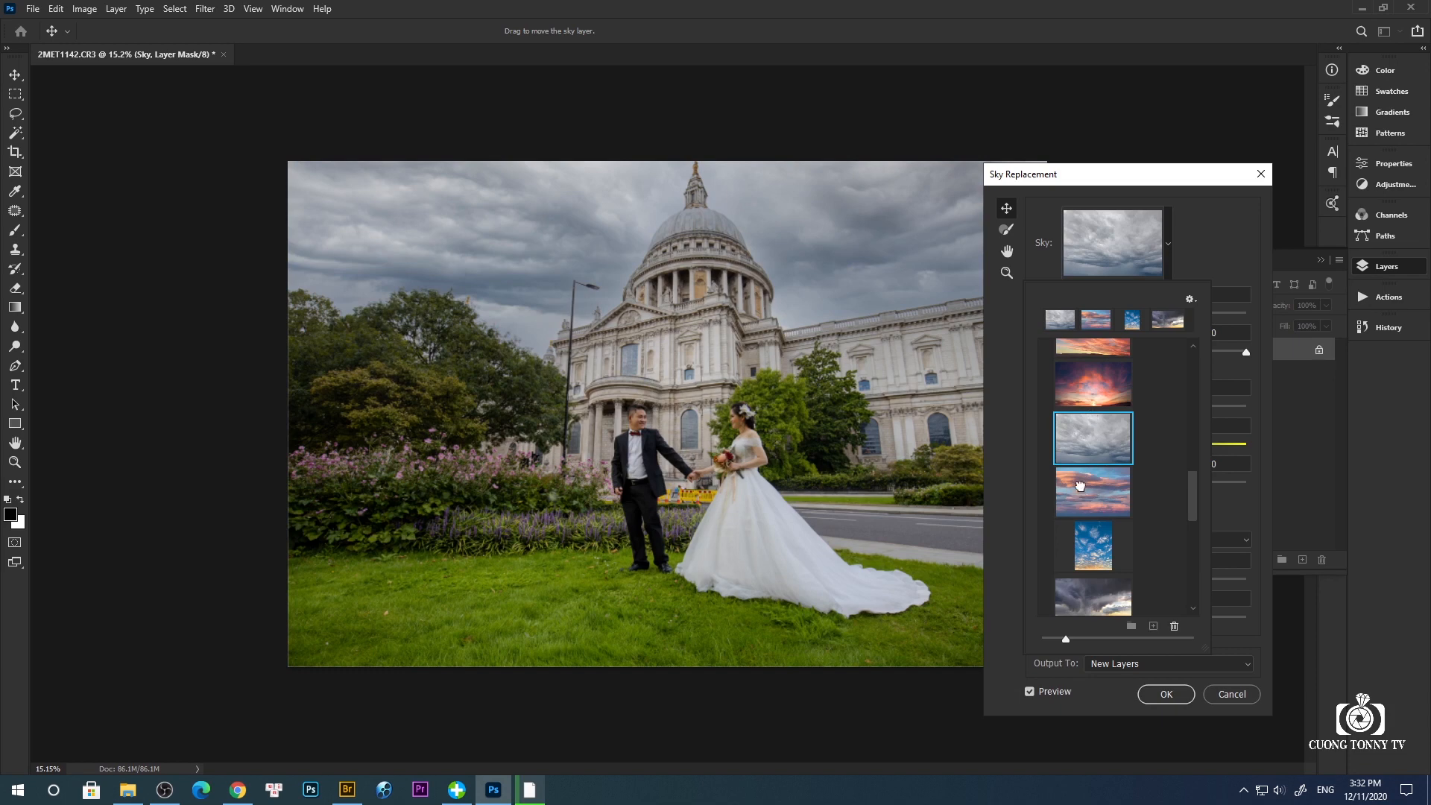
left_click(1101, 493)
Step: Try the portrait-format Spectacular sky with orange and pink sunset clouds, and browse its neighbouring presets
scroll(1140, 501, "up", 1)
scroll(1140, 500, "up", 3)
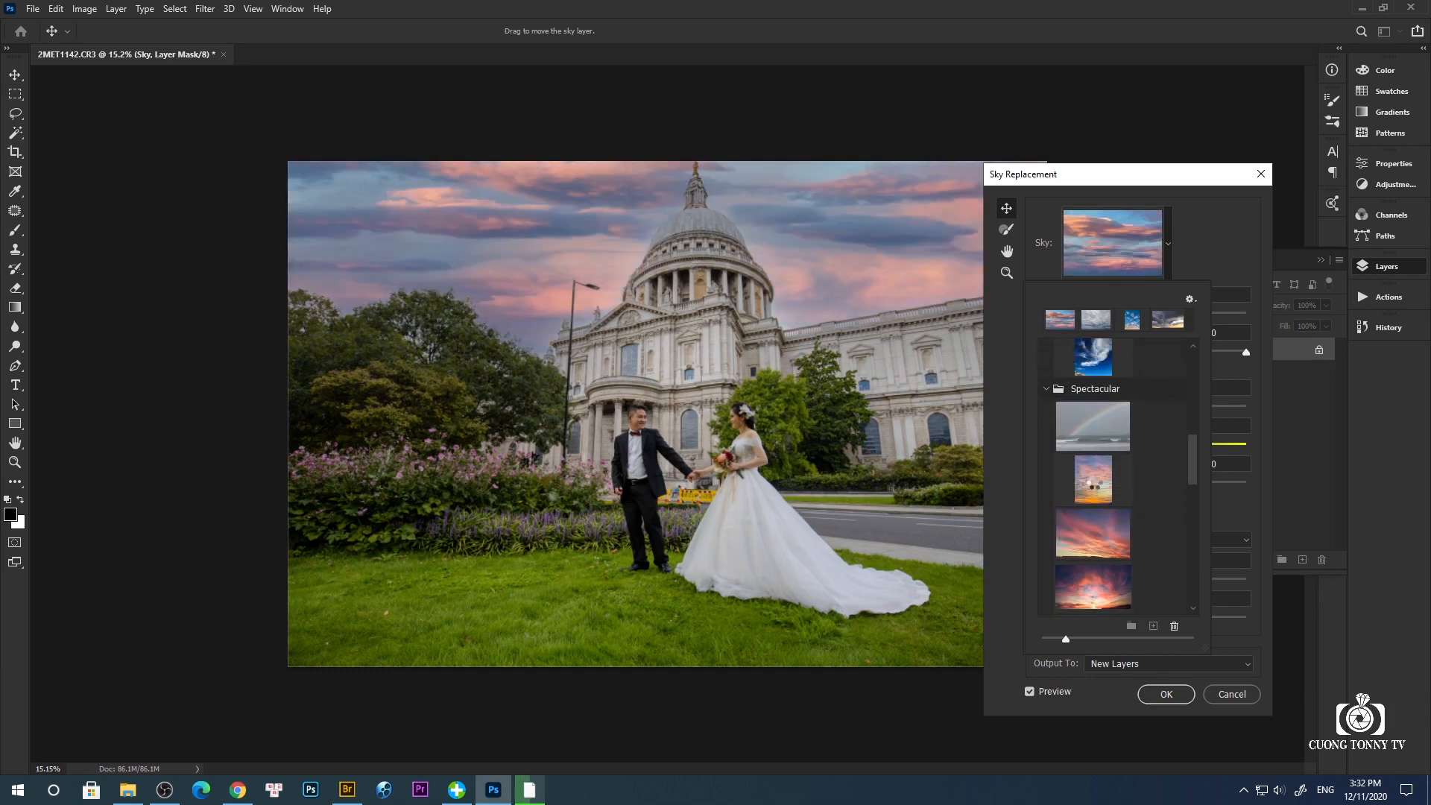
left_click(1100, 489)
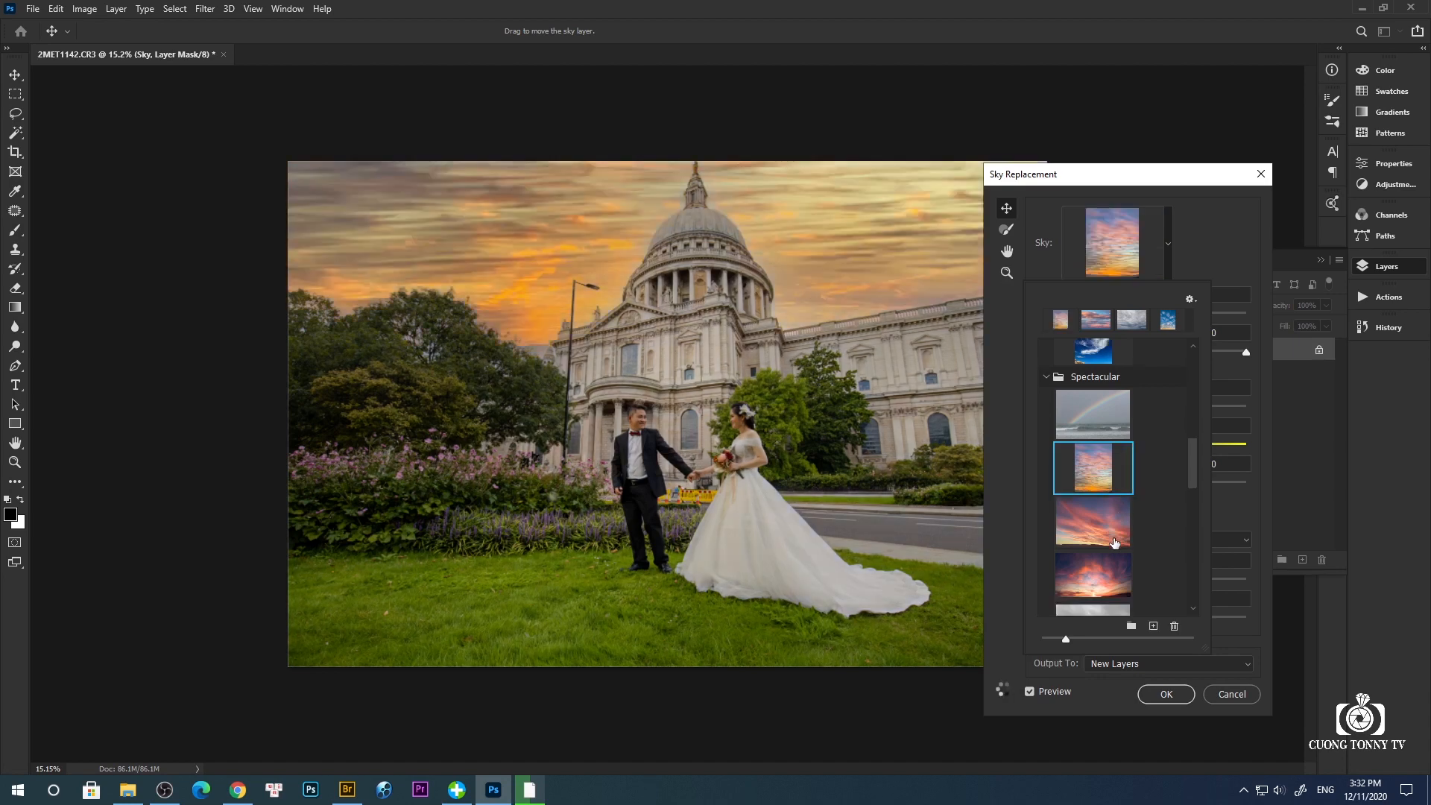
scroll(1111, 544, "down", 3)
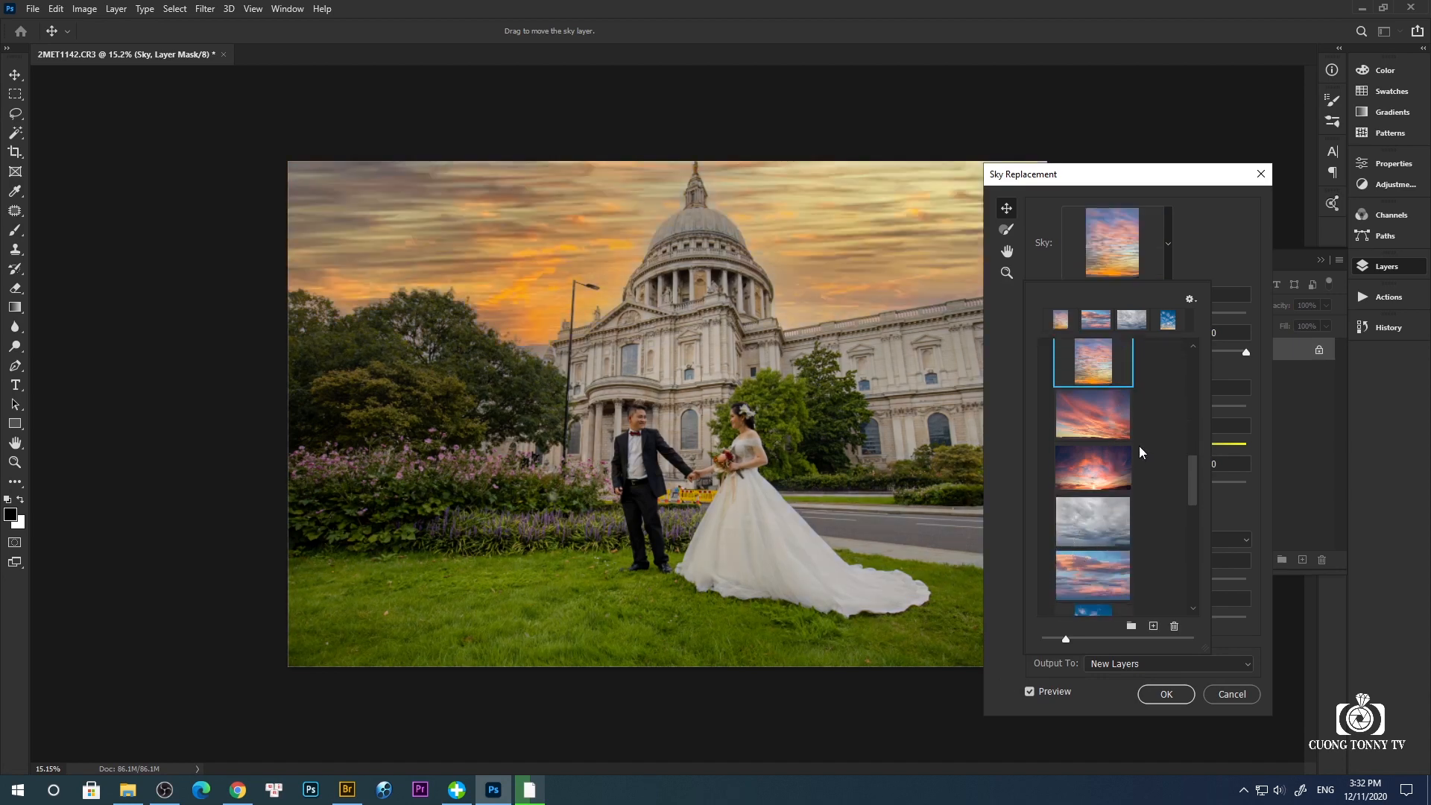
scroll(1139, 446, "up", 2)
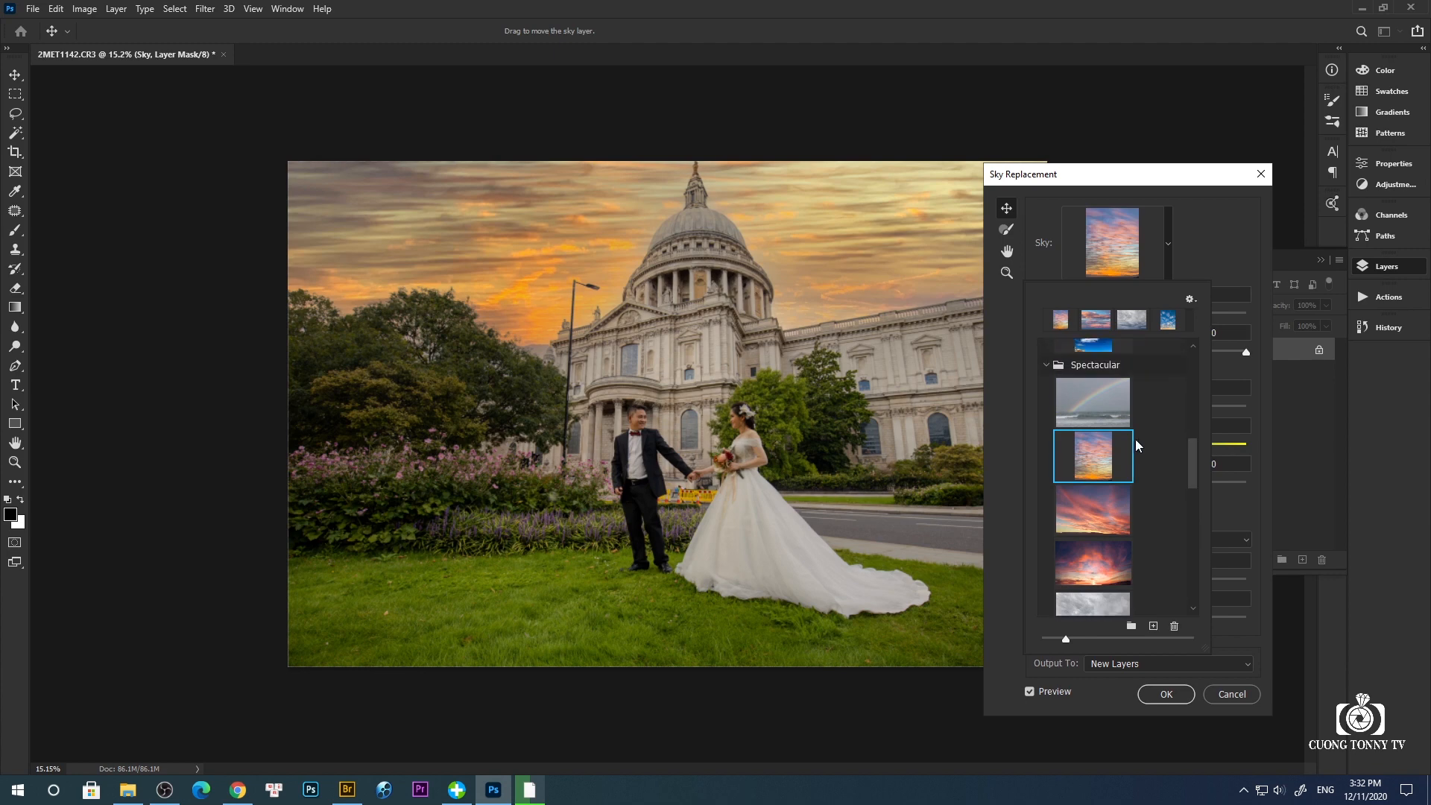
Step: Choose the Blue Skies preset with scattered white clouds as the replacement sky and close the preset list
scroll(1136, 462, "up", 4)
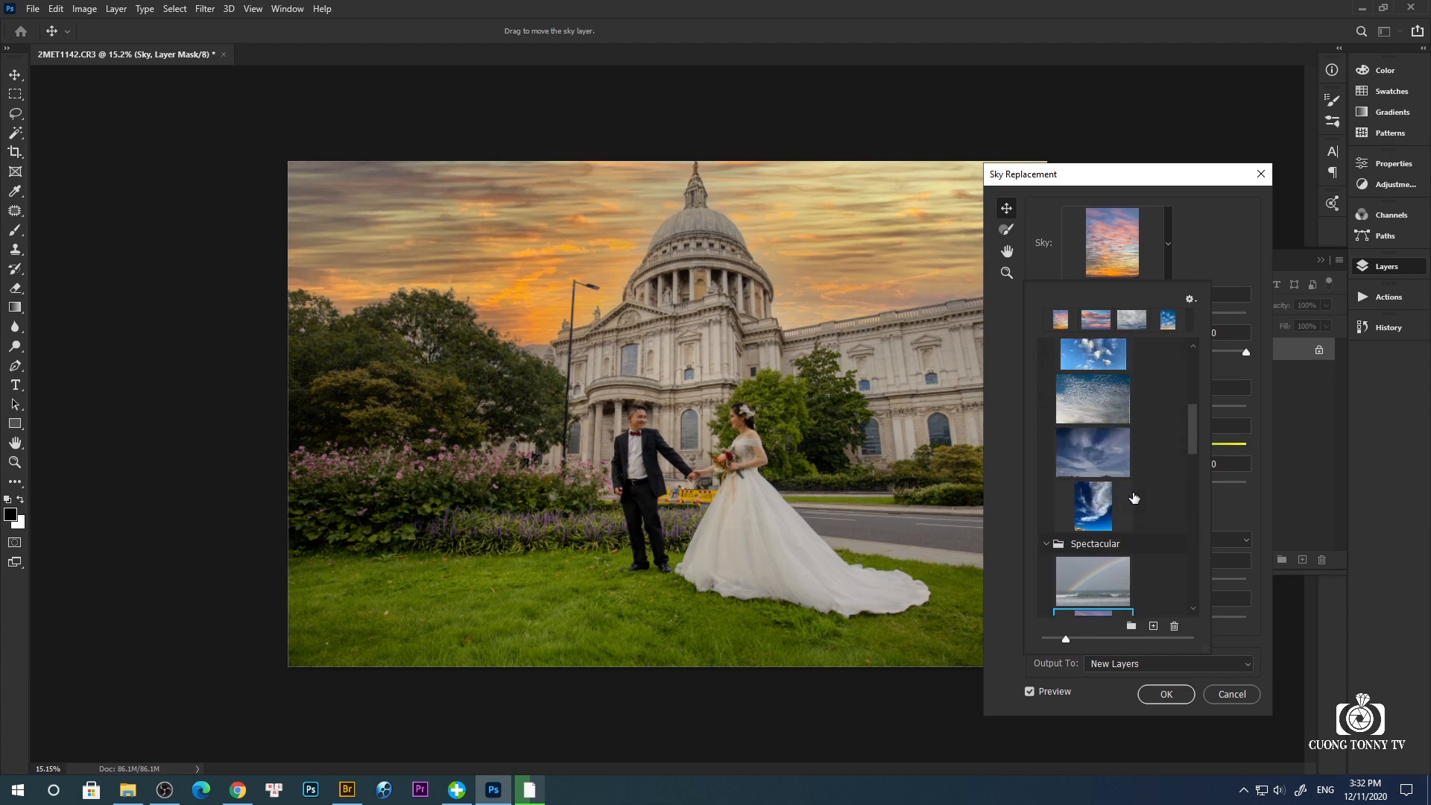
scroll(1134, 498, "up", 2)
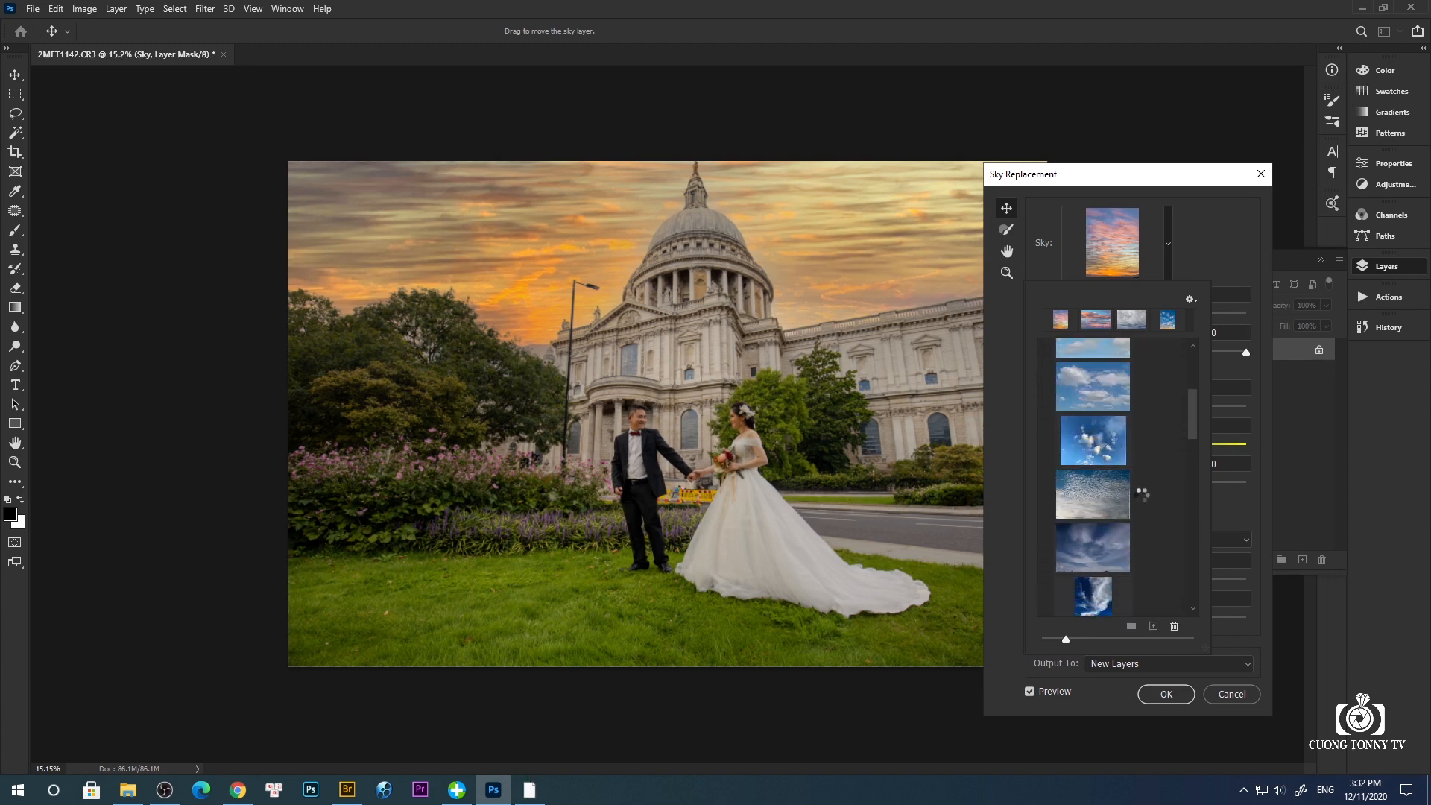
scroll(1142, 495, "up", 1)
scroll(1142, 495, "up", 1)
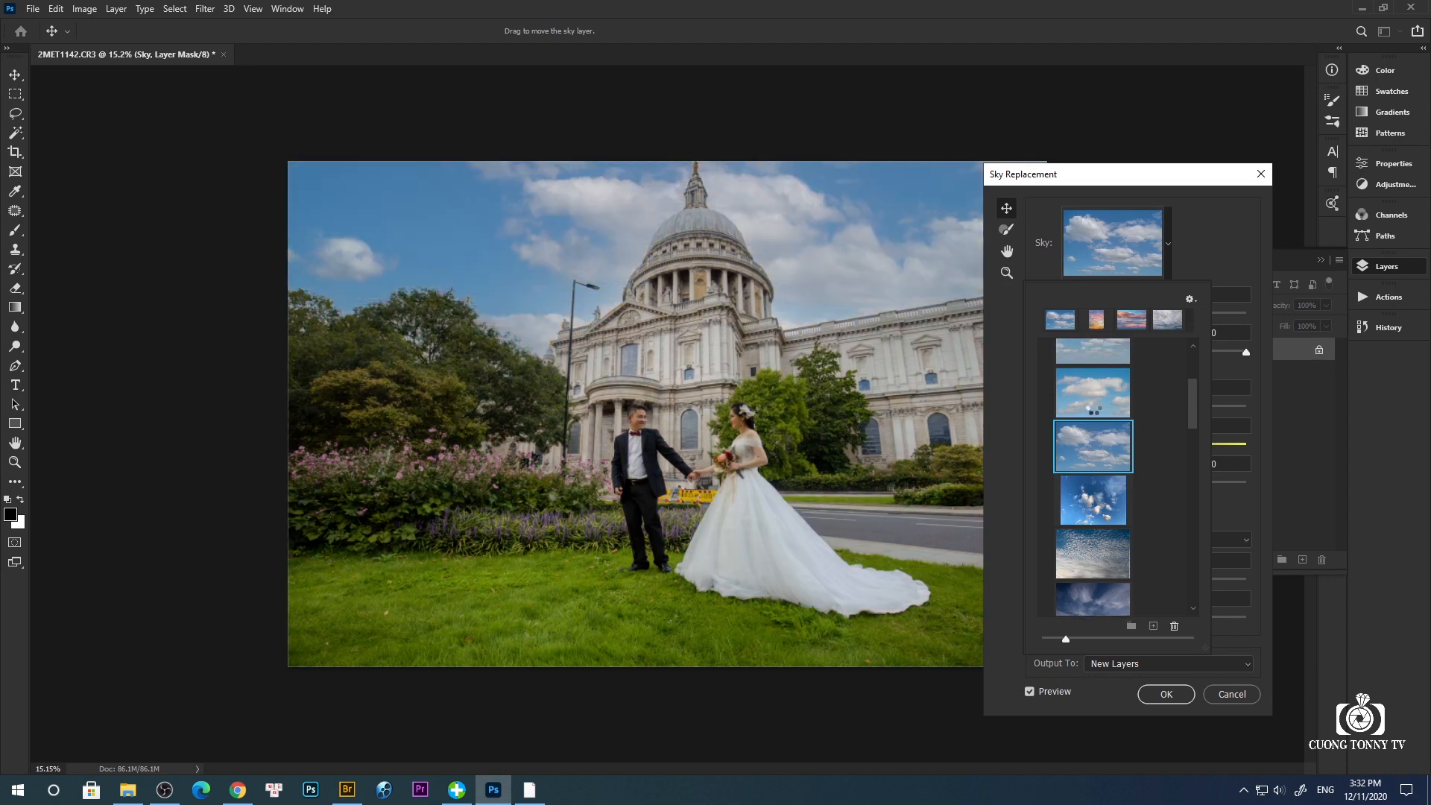
left_click(1092, 446)
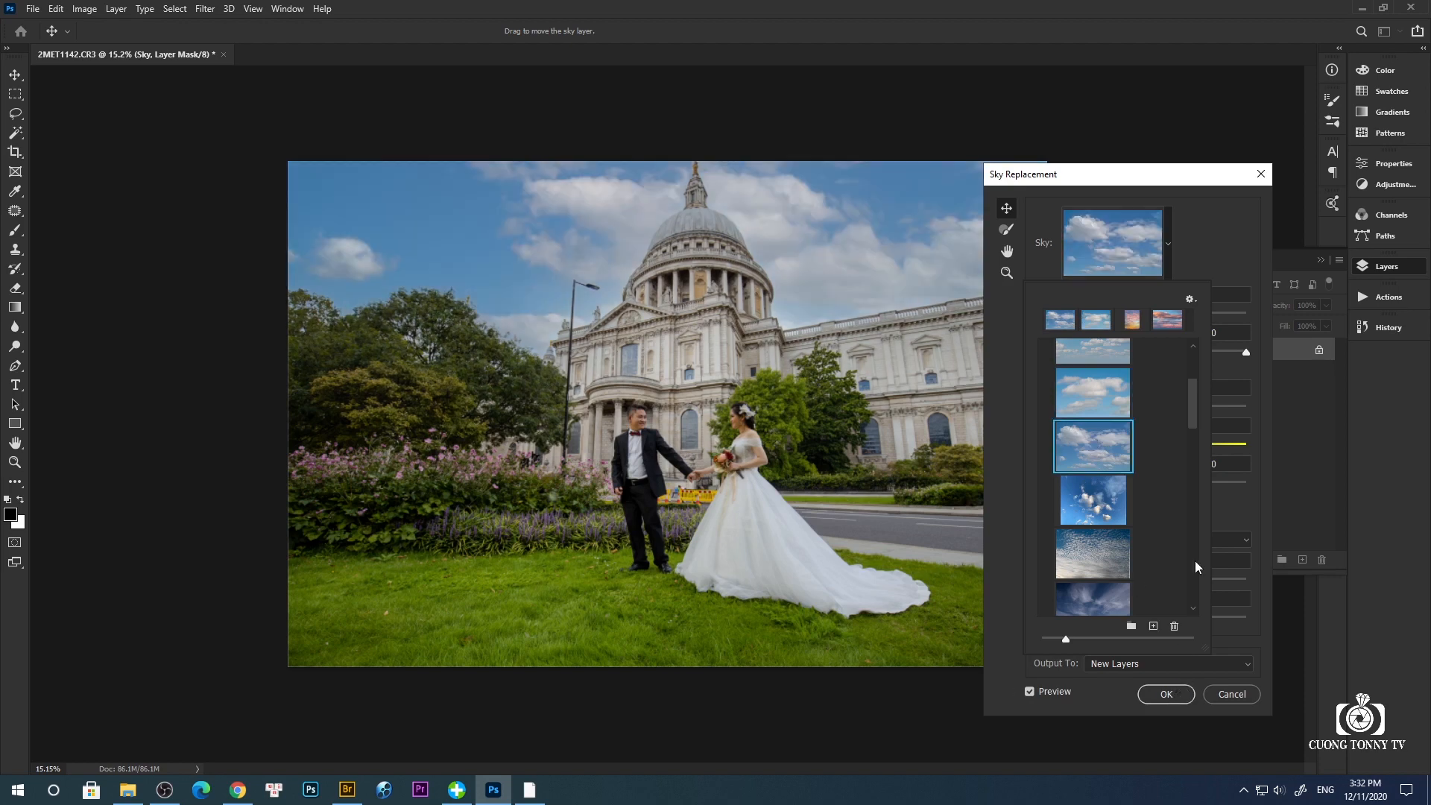
scroll(1194, 513, "down", 5)
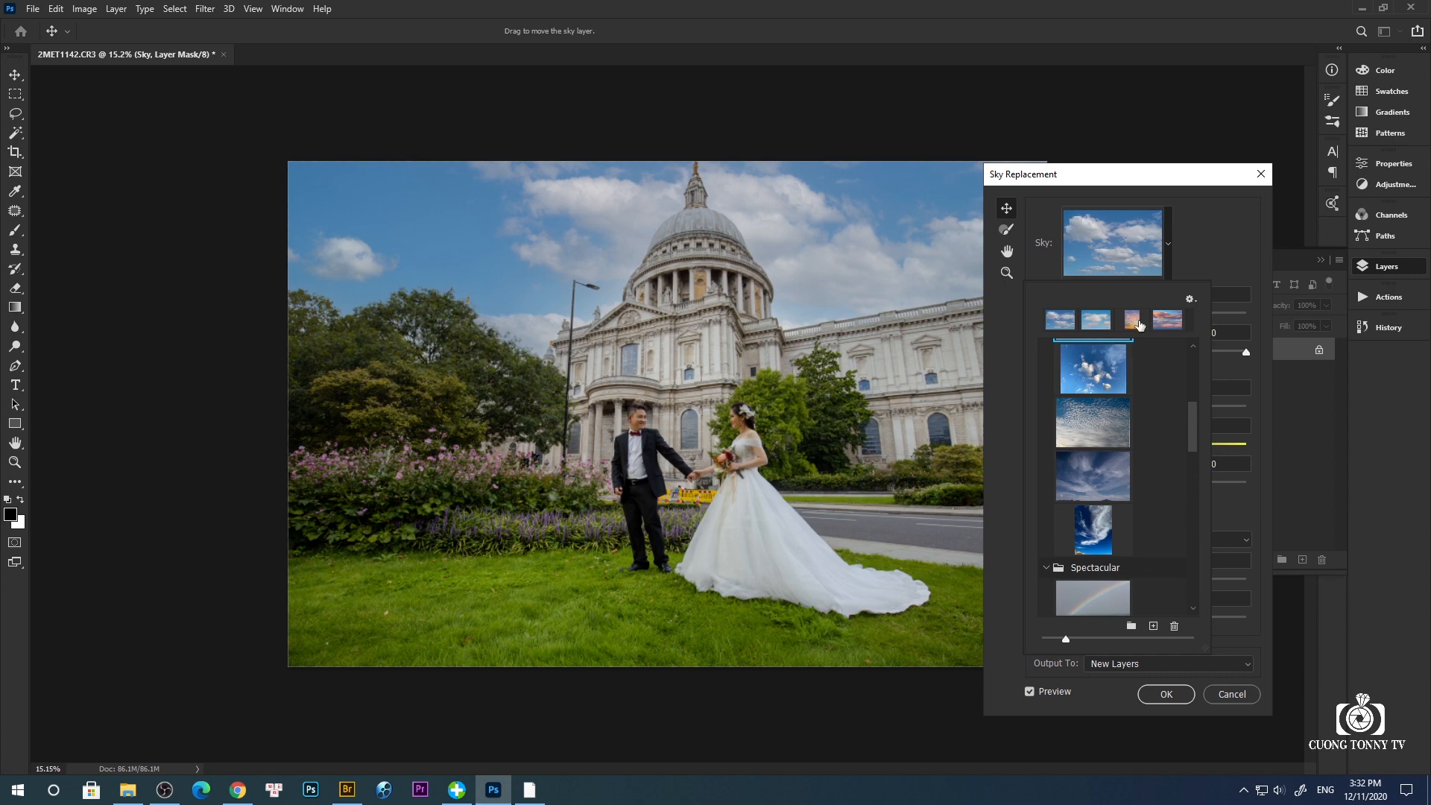
left_click(1196, 227)
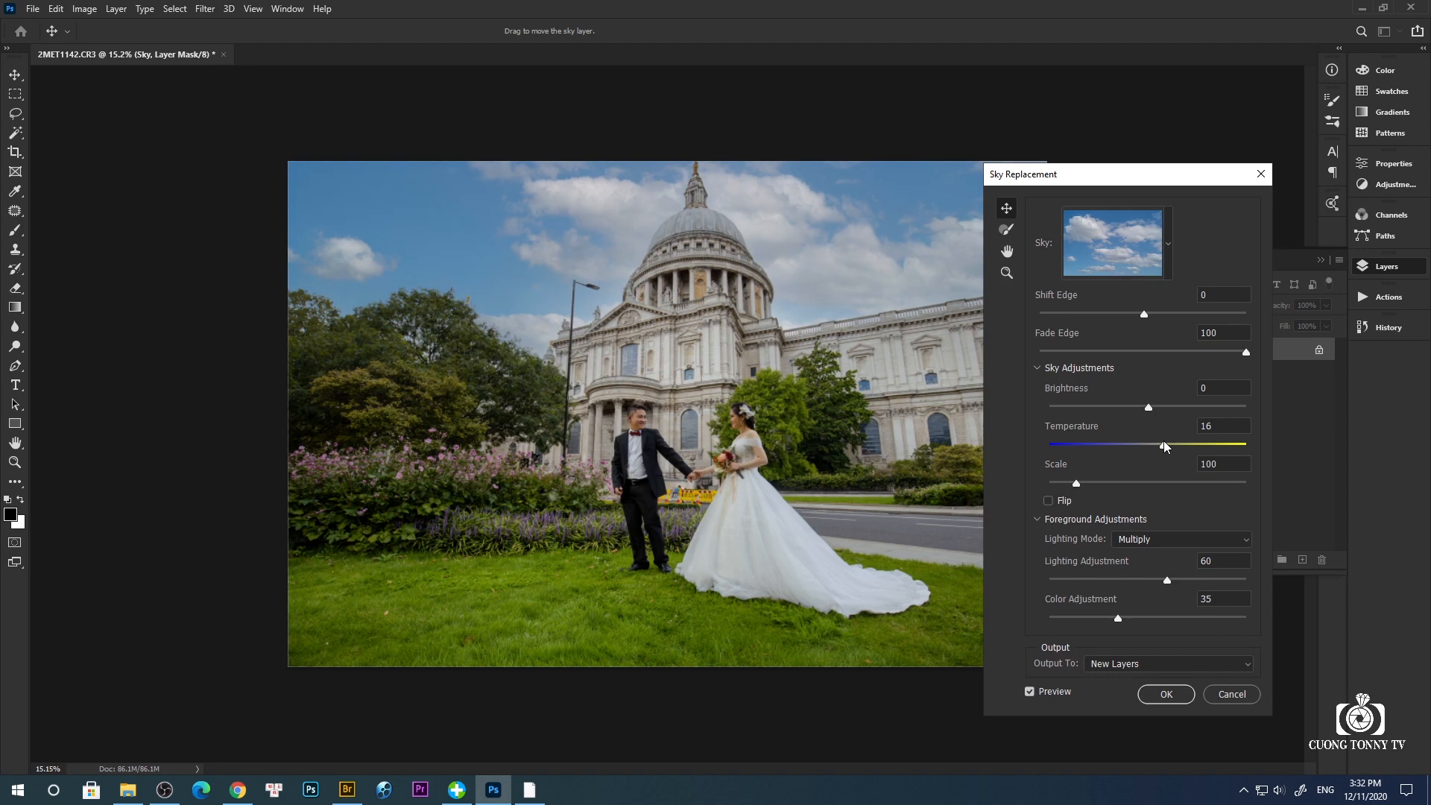
Step: Set the sky's temperature to 22 and brightness to 12, and apply the replacement as new layers
left_click_drag(1165, 441, 1168, 442)
mouse_move(1169, 405)
left_mouse_down()
mouse_move(1189, 404)
mouse_move(1140, 421)
mouse_move(1151, 416)
left_mouse_up()
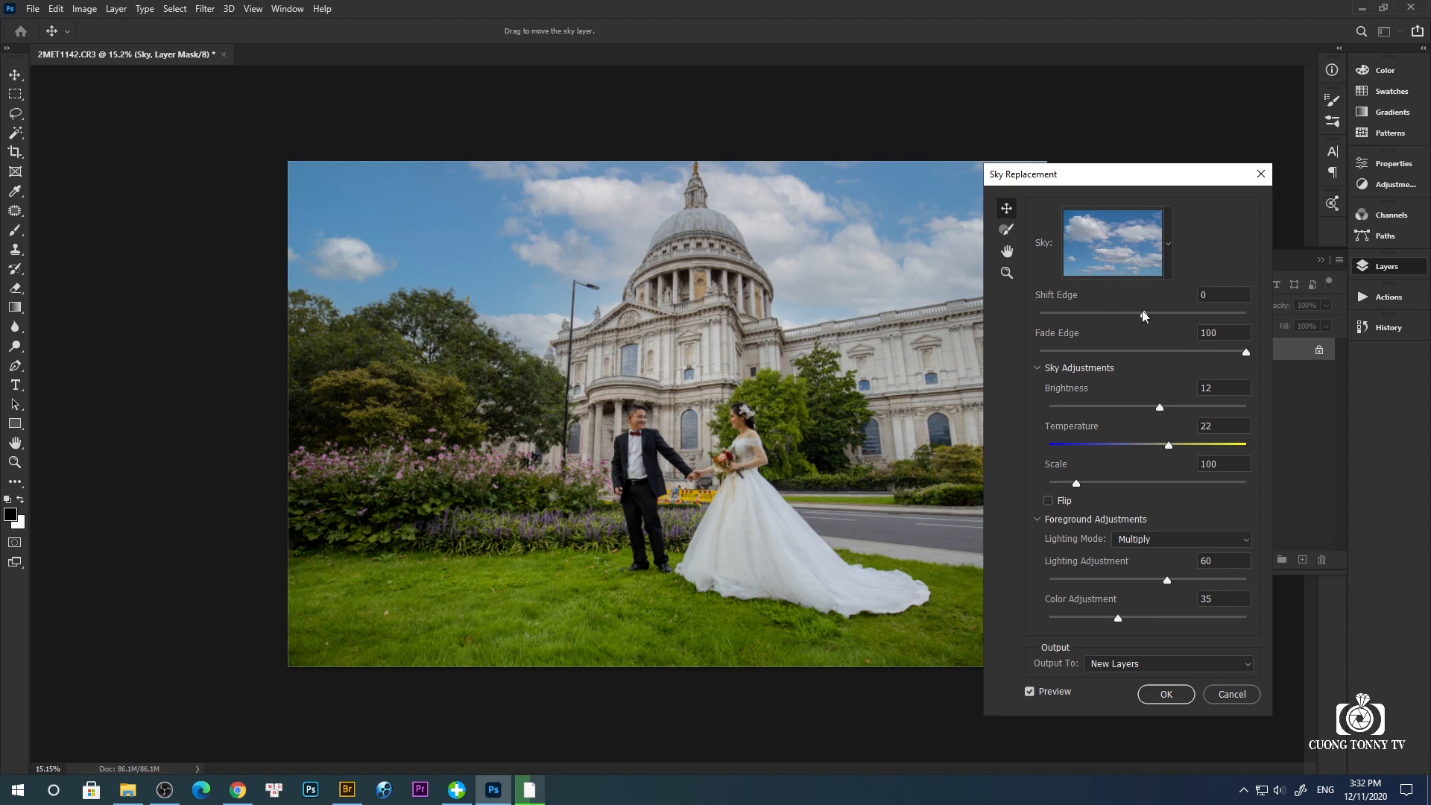
key("ctrl+minus")
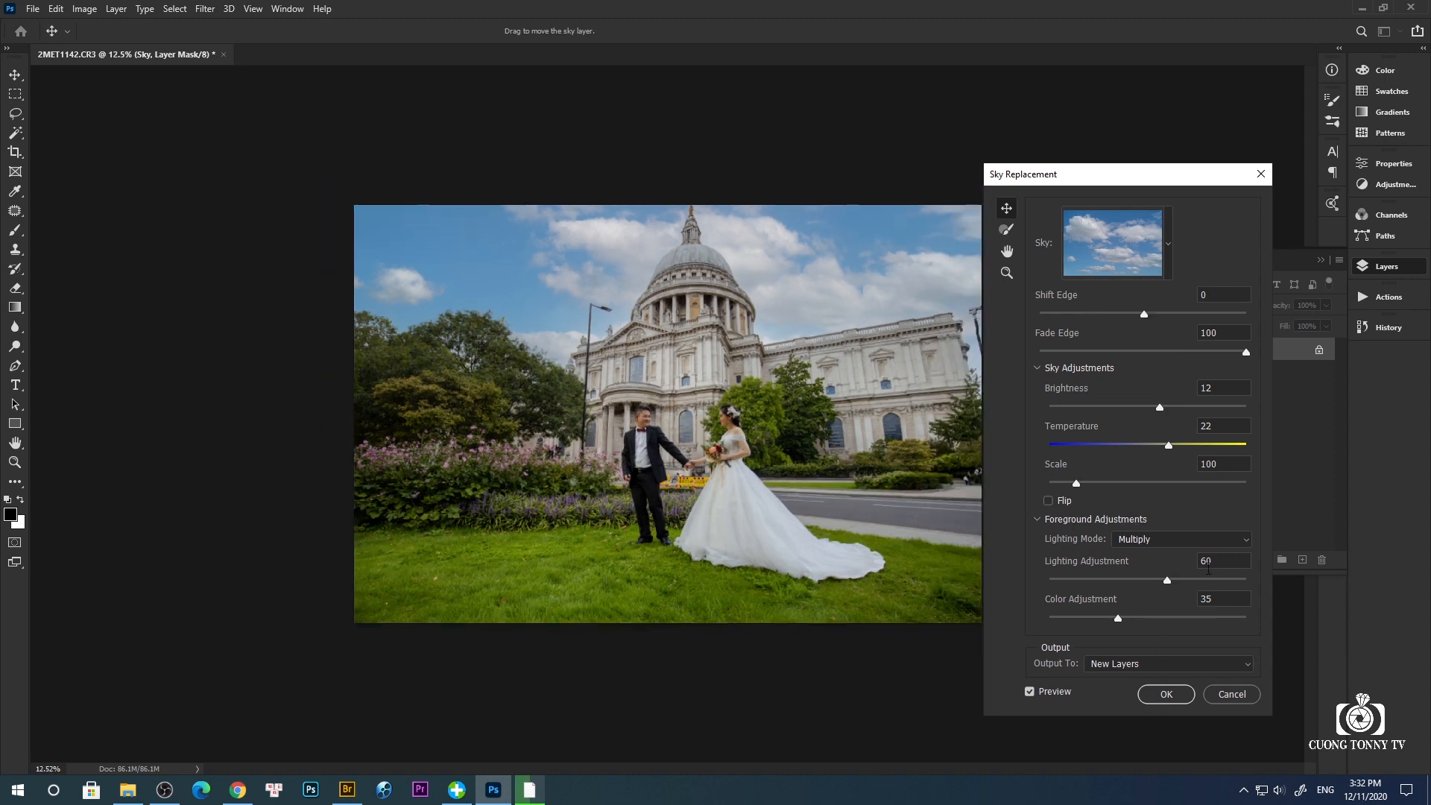
left_click(1171, 694)
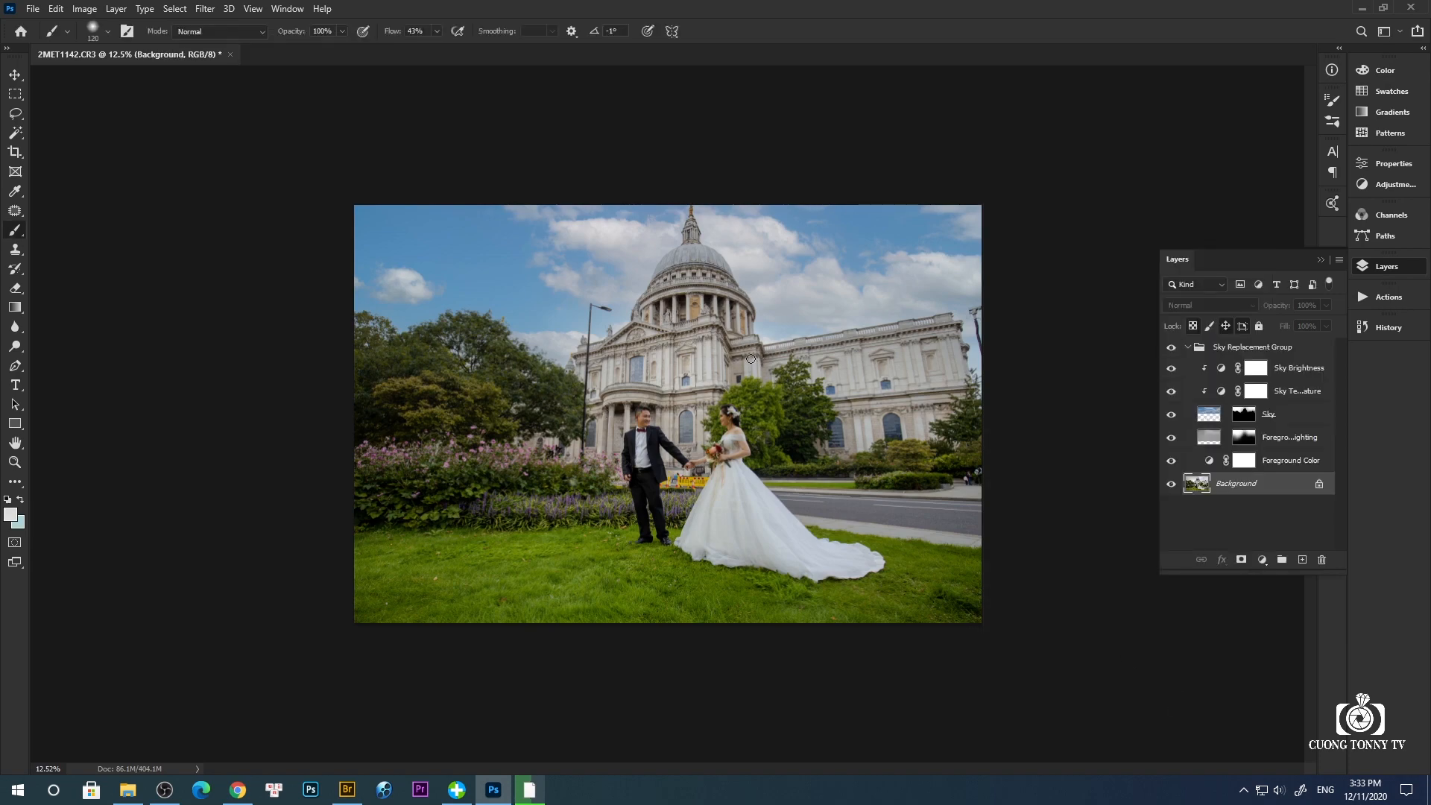
Step: Collapse the Sky Replacement Group and switch its visibility repeatedly to compare the photo with and without the new sky
scroll(760, 356, "up", 4)
scroll(768, 360, "down", 2)
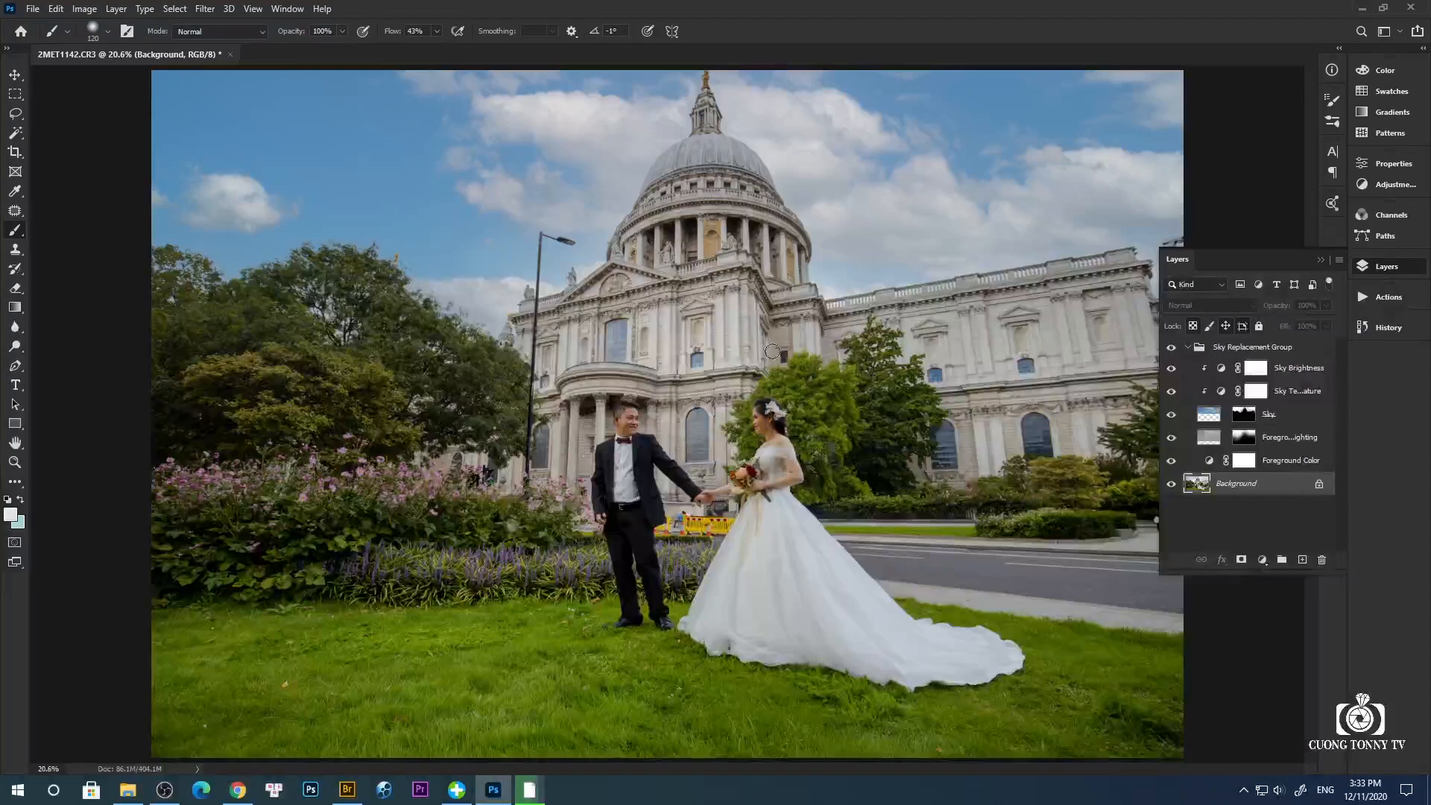
left_click(1187, 347)
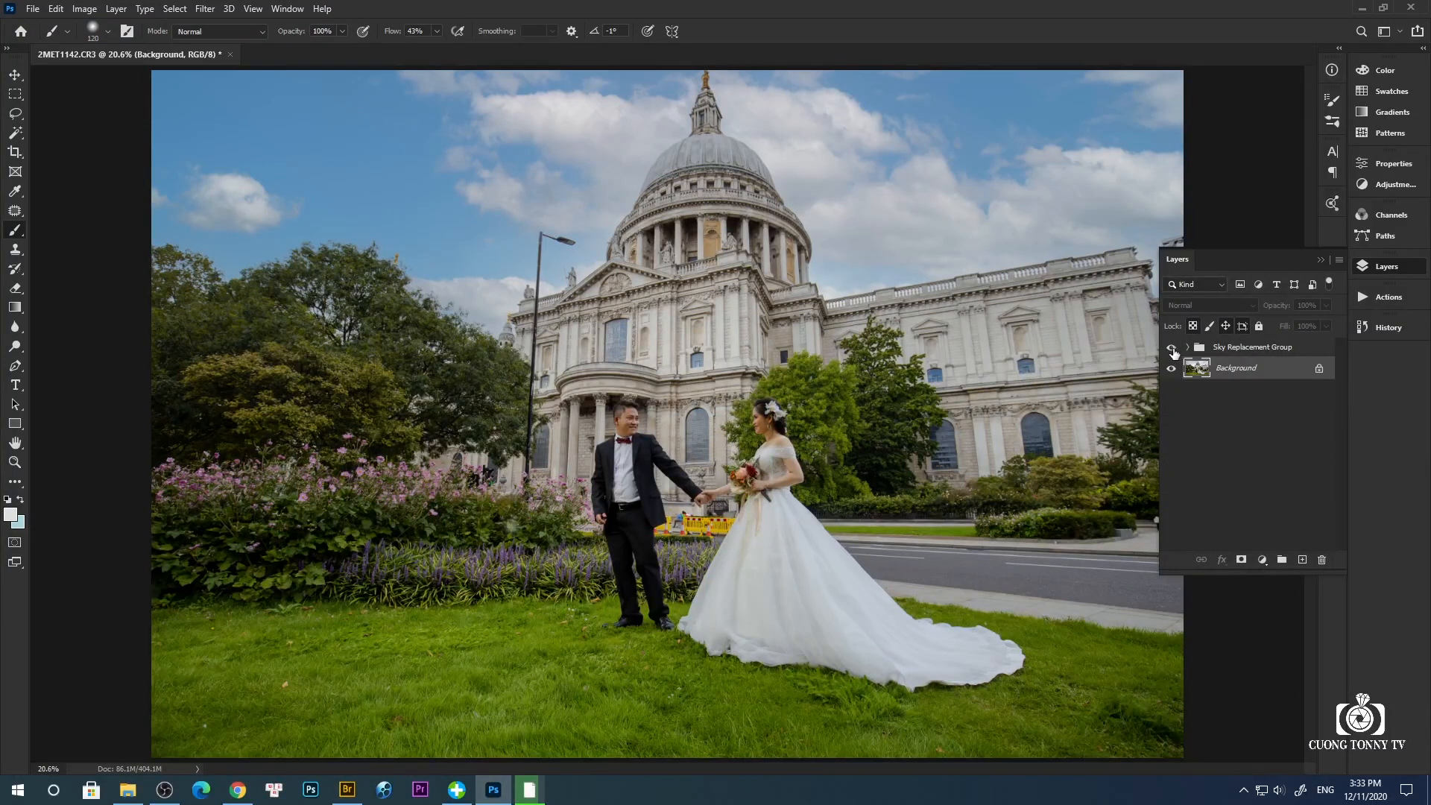
left_click(1171, 347)
left_click(1172, 348)
left_click(1172, 348)
left_click(1172, 348)
left_click(1172, 348)
left_click(1171, 349)
left_click(1172, 348)
left_click(1172, 348)
Step: Examine the sky's edges around the cathedral dome up close, with the Sky Replacement Group shown and hidden
scroll(731, 131, "up", 5)
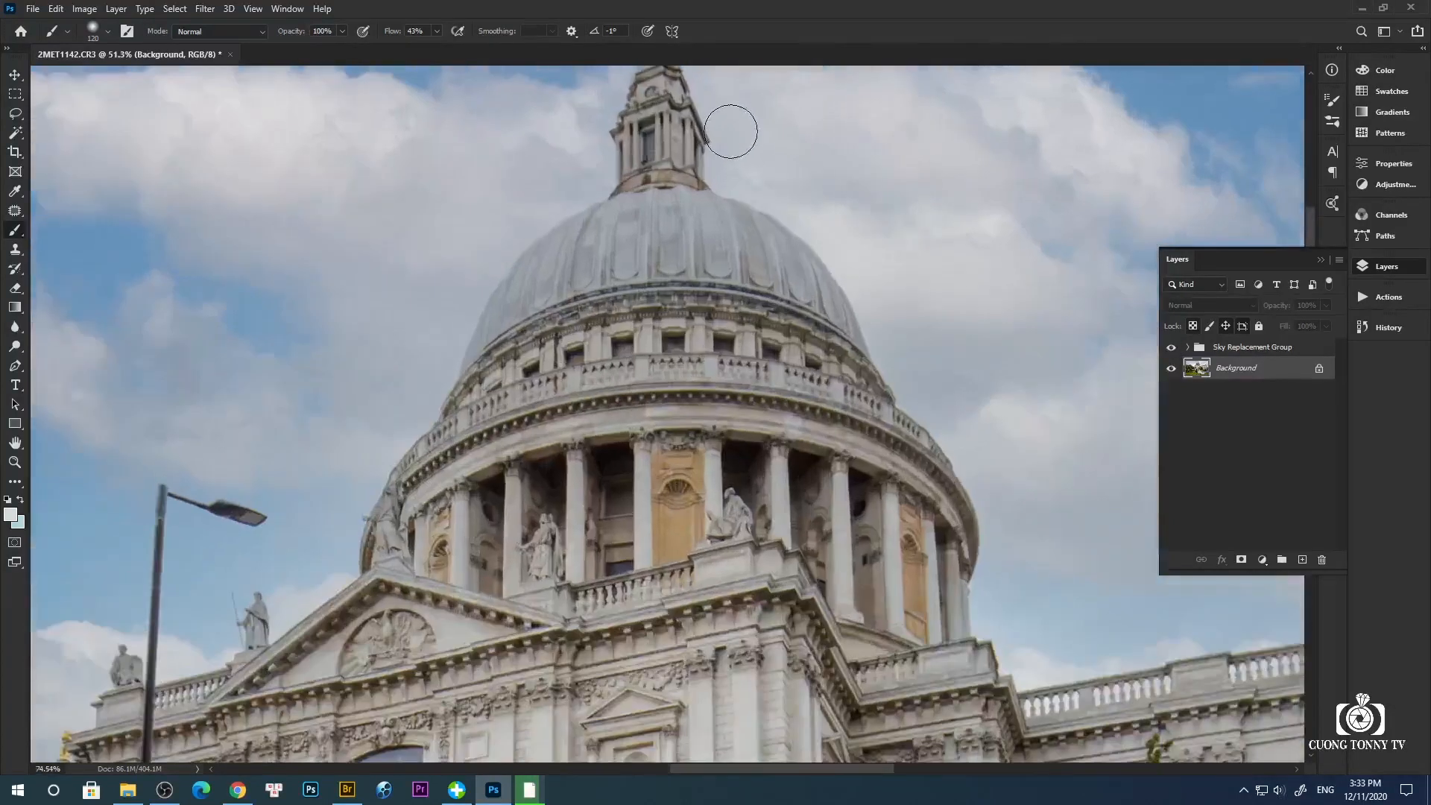
scroll(730, 132, "up", 4)
left_click_drag(728, 224, 768, 206)
scroll(758, 381, "down", 5)
left_click(1172, 352)
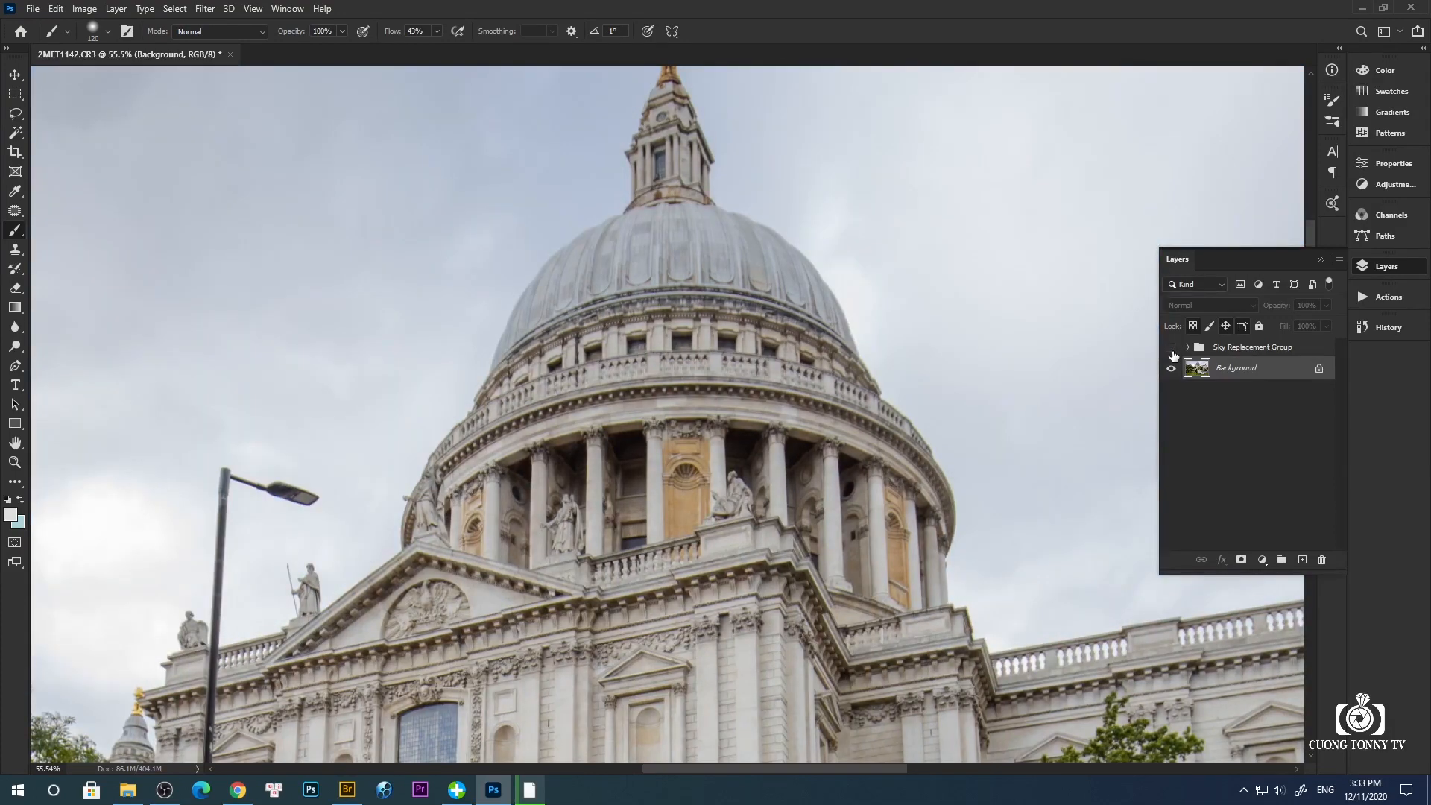
left_click(1173, 349)
left_click(1173, 349)
Step: Compare the whole photo with and without the Sky Replacement Group, leaving the group visible
key("ctrl+0")
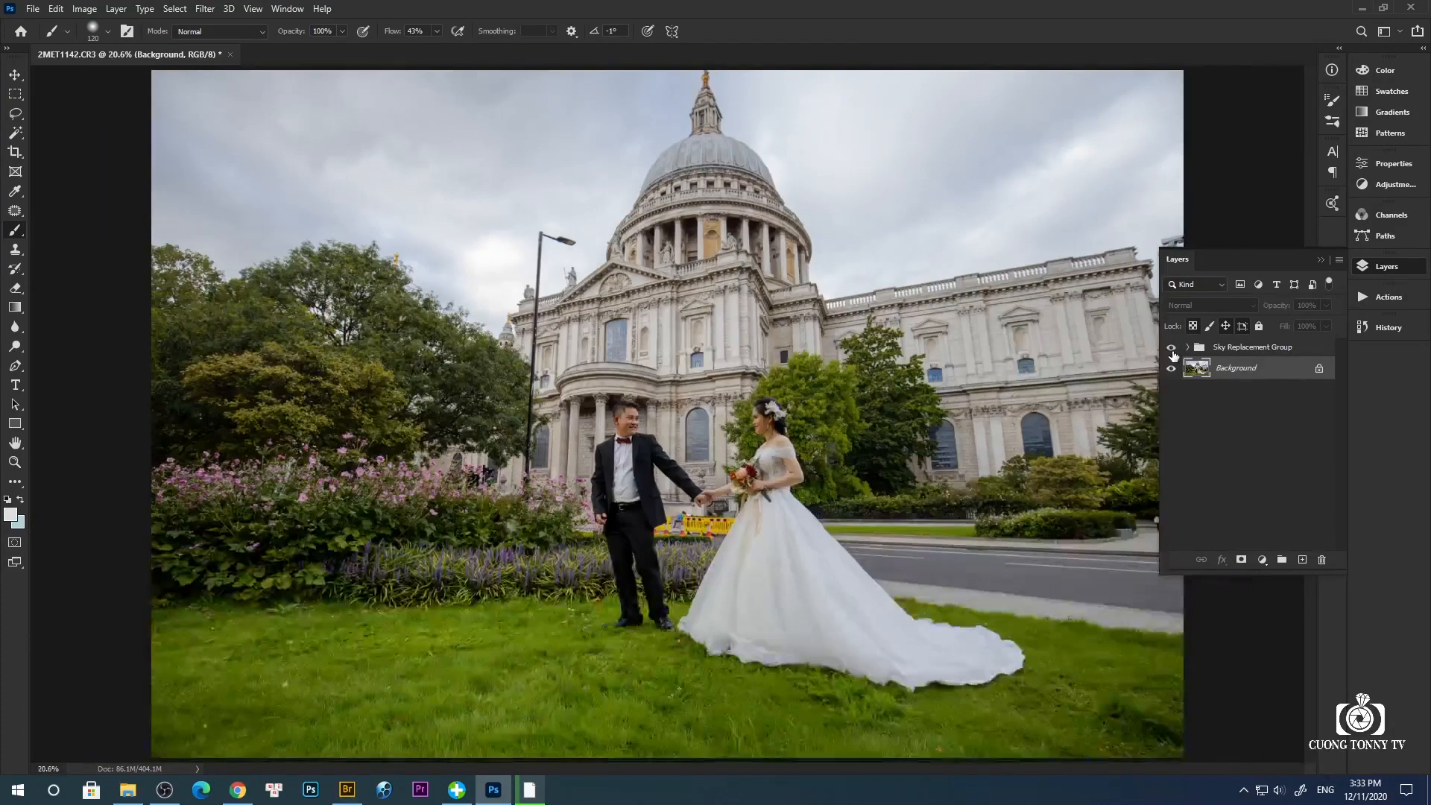
left_click(1173, 350)
left_click(1174, 351)
left_click(1174, 349)
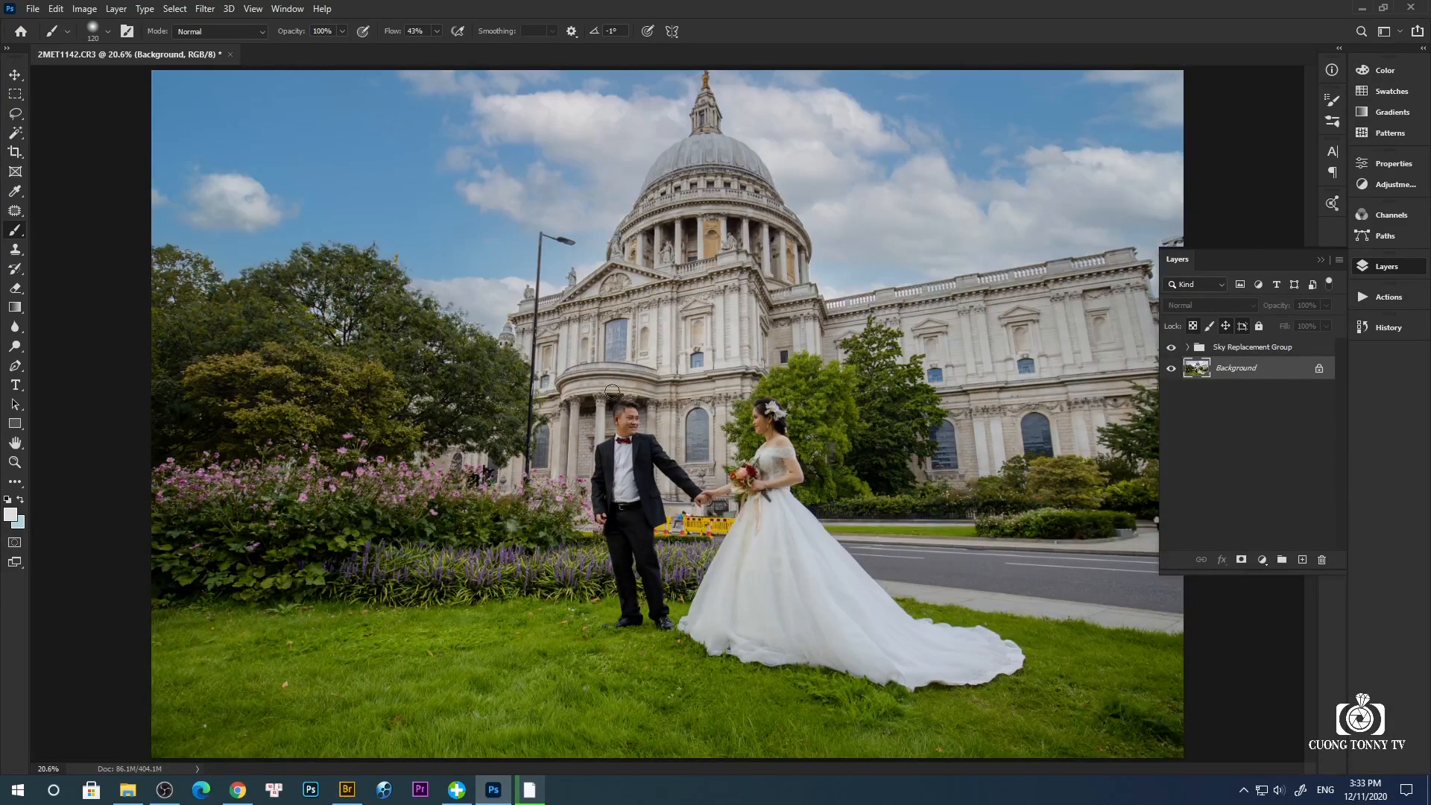